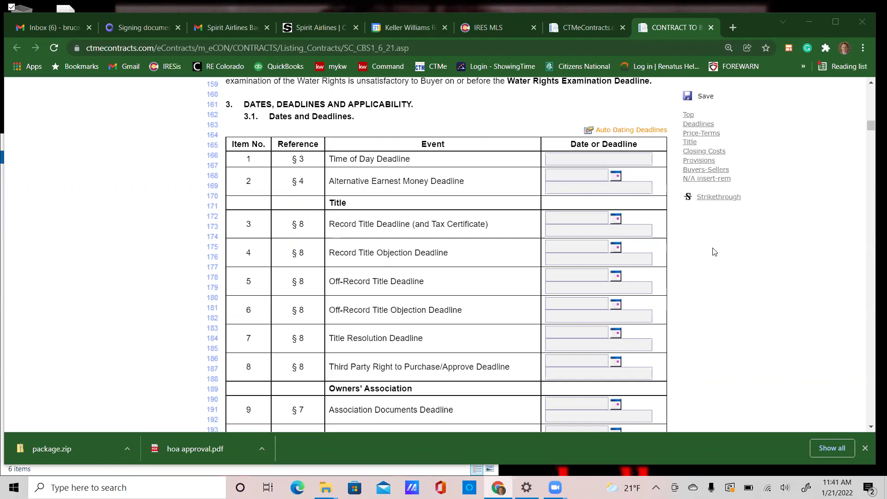
# Look over the section 3.1 Dates and Deadlines table and the clauses down to the Purchase Price and Terms table.
pyautogui.scroll(-15, 714, 252)
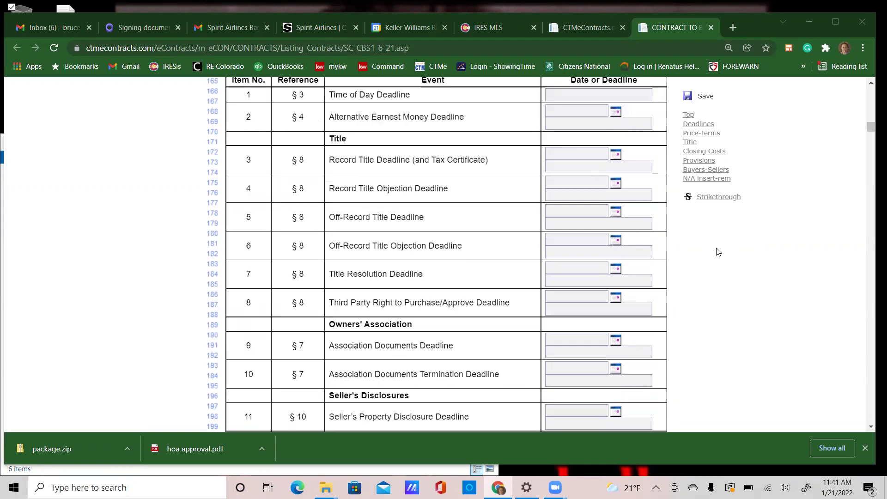
pyautogui.scroll(-16, 718, 252)
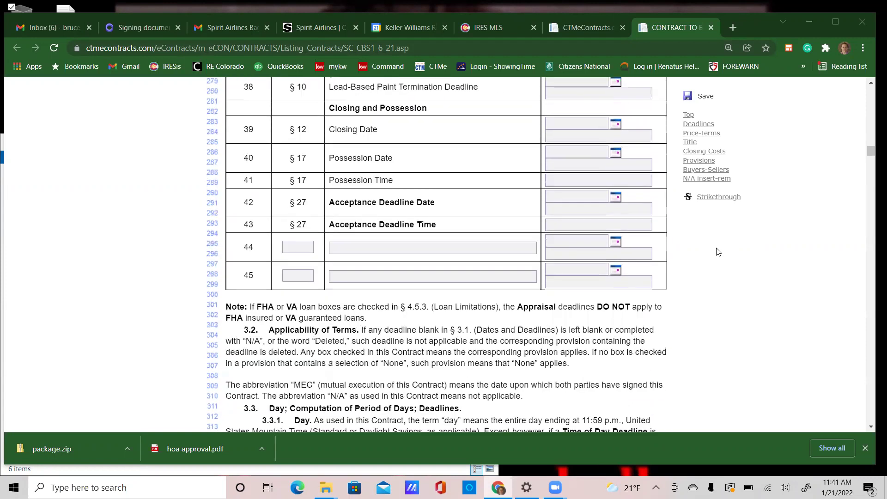
pyautogui.scroll(-4, 322, 314)
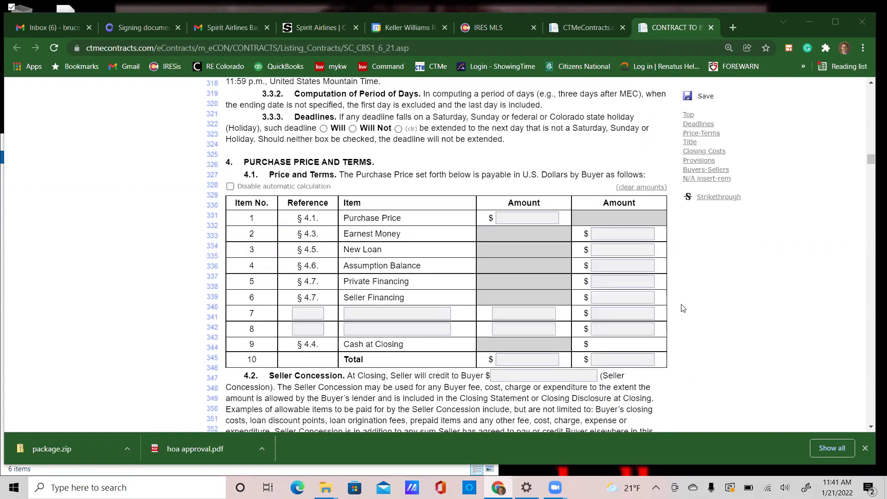
pyautogui.scroll(5, 684, 308)
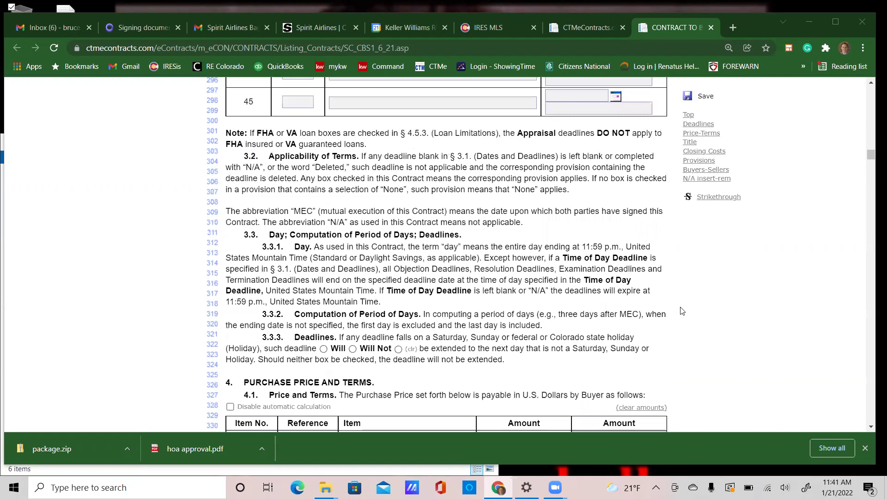
pyautogui.scroll(20, 682, 310)
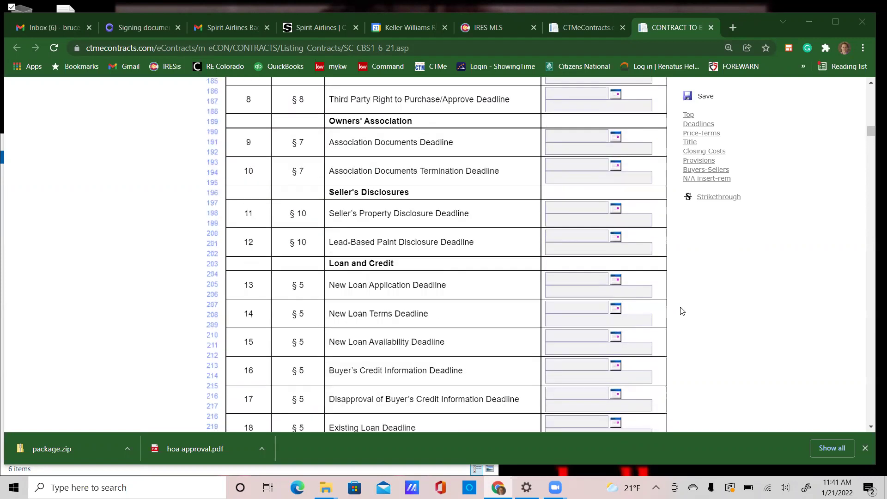
pyautogui.scroll(4, 681, 309)
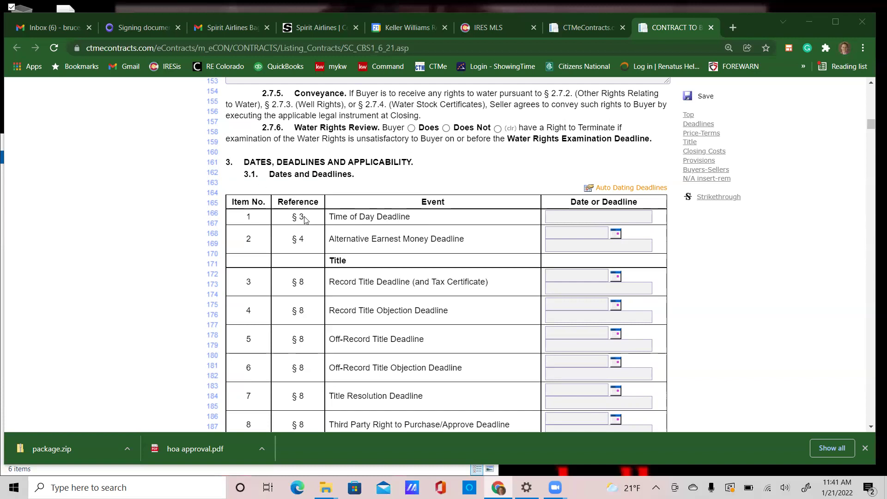
# Examine the definition of "day" in section 3.3.1, highlighting the wording "means the entire day ending at 11:59 p.m.".
pyautogui.scroll(-20, 304, 219)
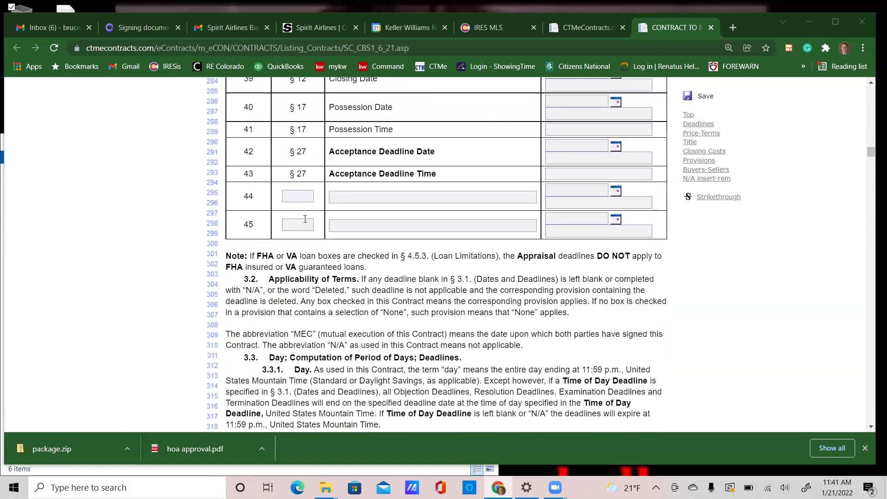
pyautogui.scroll(-3, 305, 219)
pyautogui.scroll(1, 305, 220)
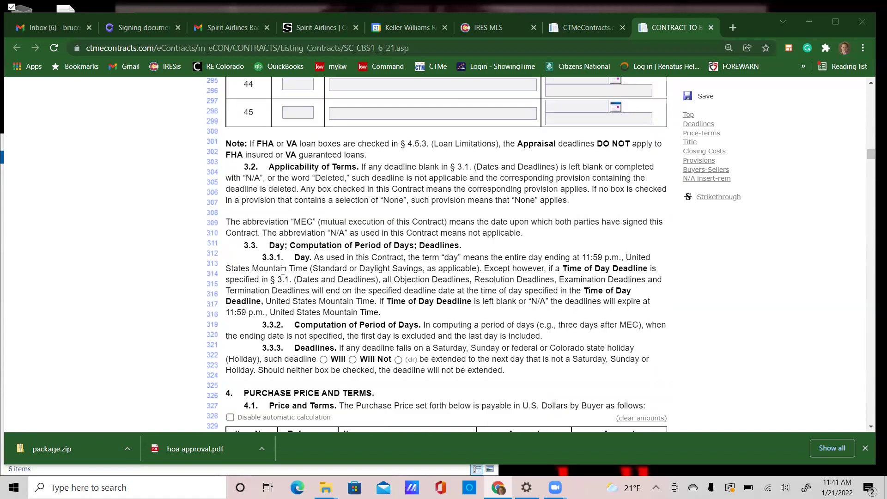
pyautogui.moveTo(270, 245); pyautogui.dragTo(539, 376)
pyautogui.click(567, 389)
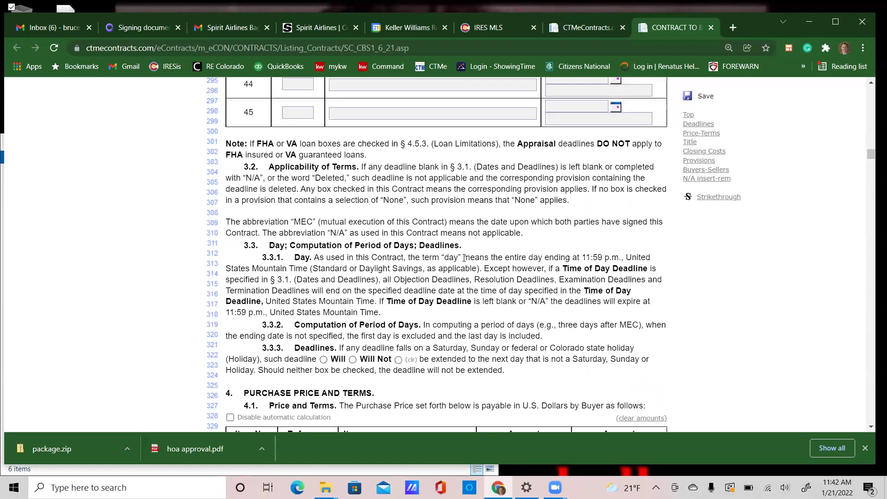
pyautogui.moveTo(464, 257); pyautogui.dragTo(618, 258)
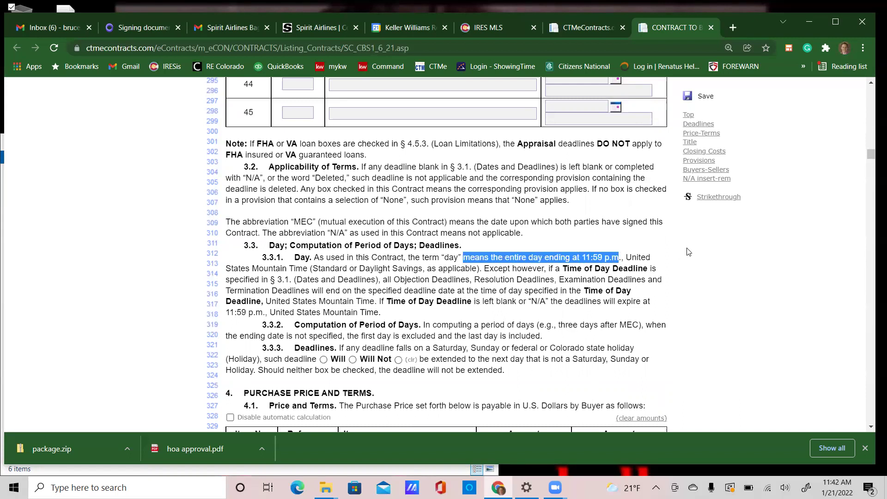
# Enter "3 Business days after MEC" as the Alternative Earnest Money Deadline in the Dates and Deadlines table.
pyautogui.scroll(20, 547, 276)
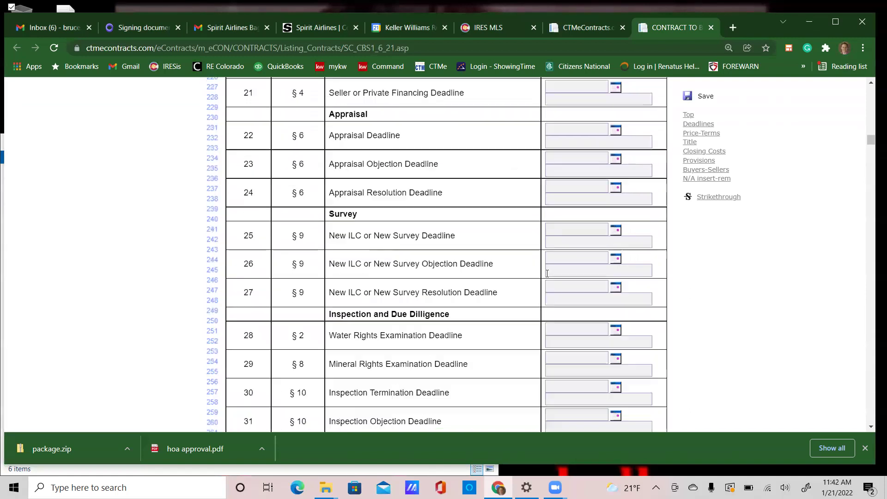
pyautogui.scroll(-3, 547, 274)
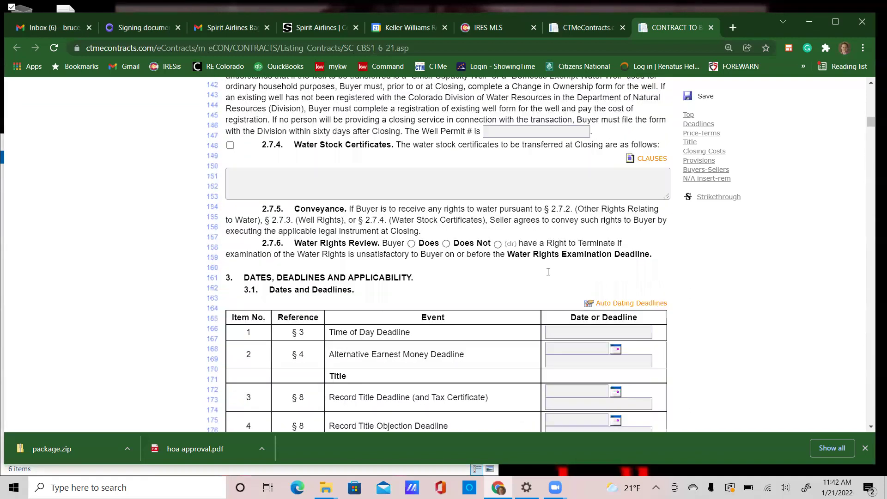
pyautogui.scroll(-2, 548, 271)
pyautogui.click(563, 217)
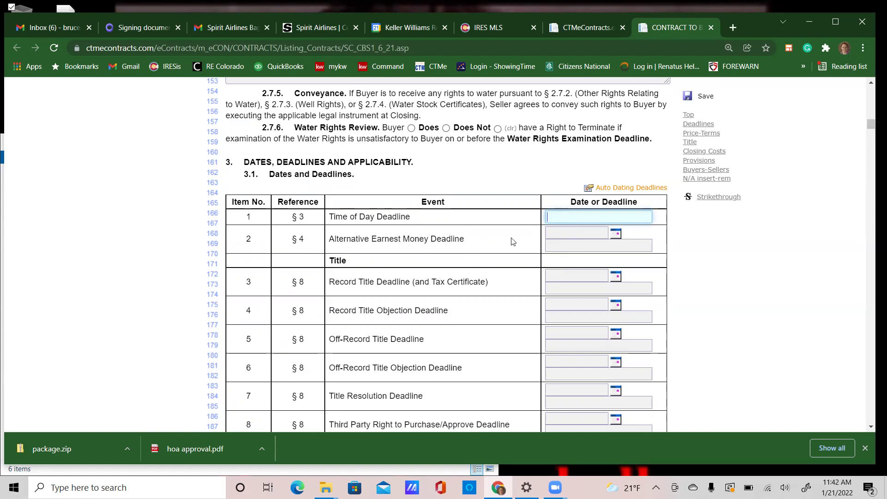
pyautogui.click(569, 245)
pyautogui.write('3 Business')
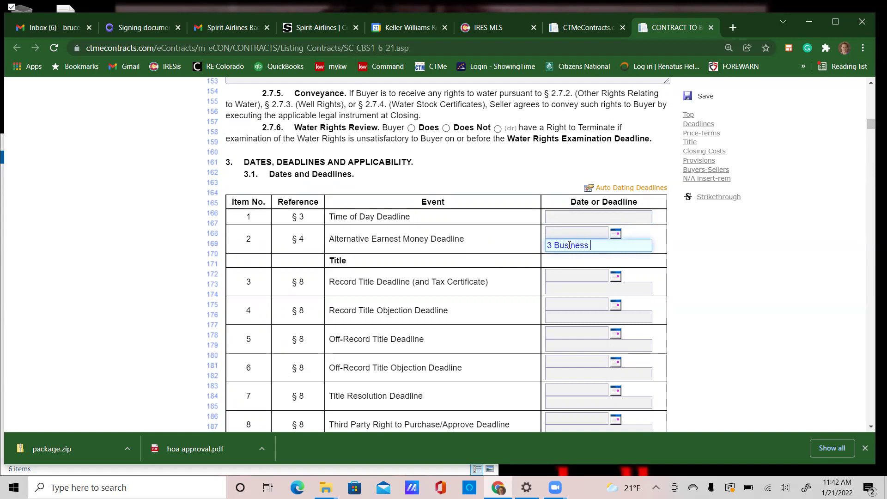
pyautogui.write(' days after MEC')
pyautogui.click(616, 234)
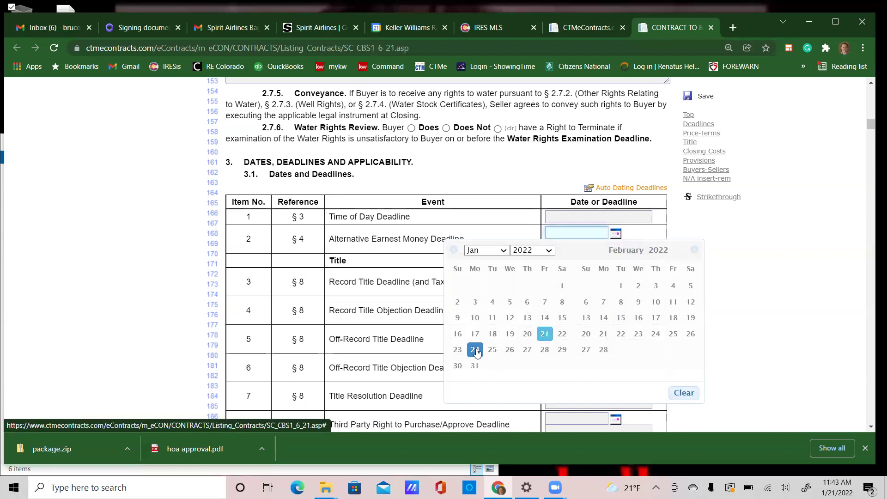
pyautogui.click(764, 242)
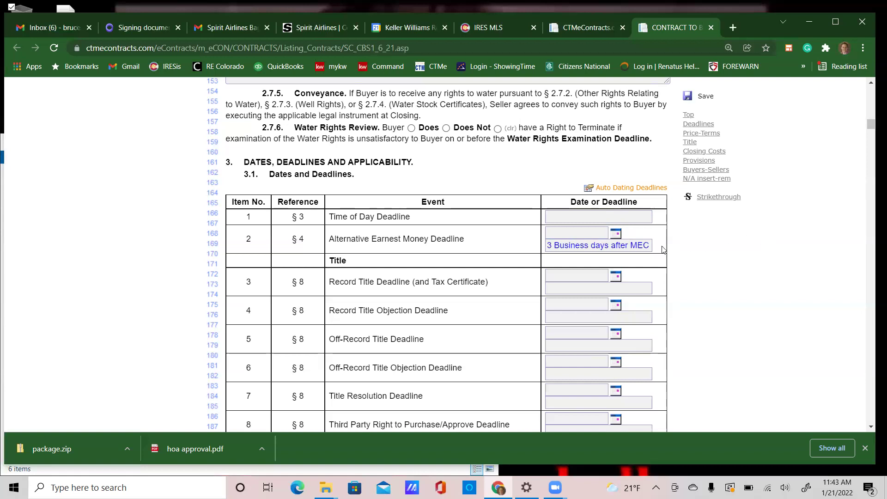
pyautogui.click(616, 234)
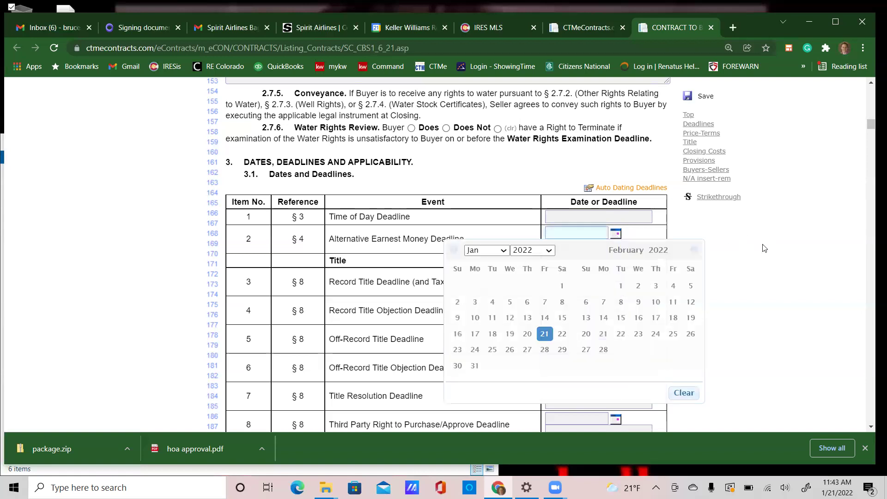
pyautogui.click(764, 248)
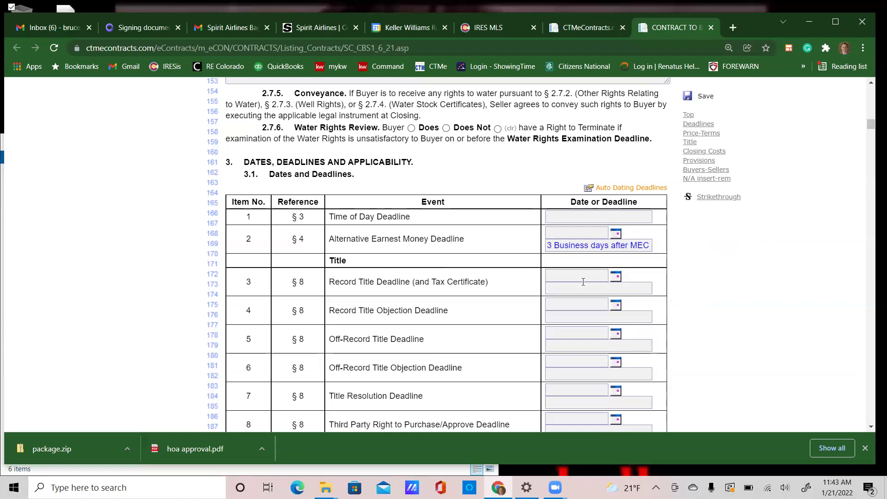
# Set the Record Title Deadline to 1/28/2022 and the Record Title Objection Deadline to 2/1/2022.
pyautogui.scroll(-2, 518, 289)
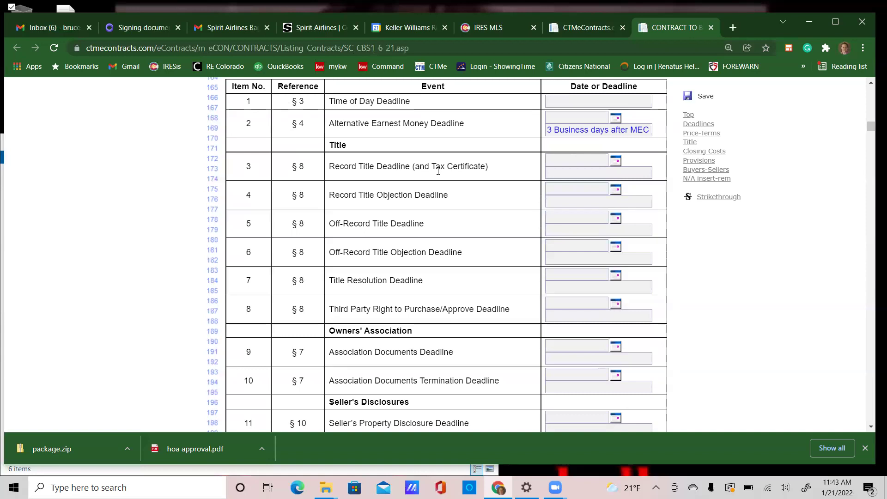
pyautogui.click(615, 162)
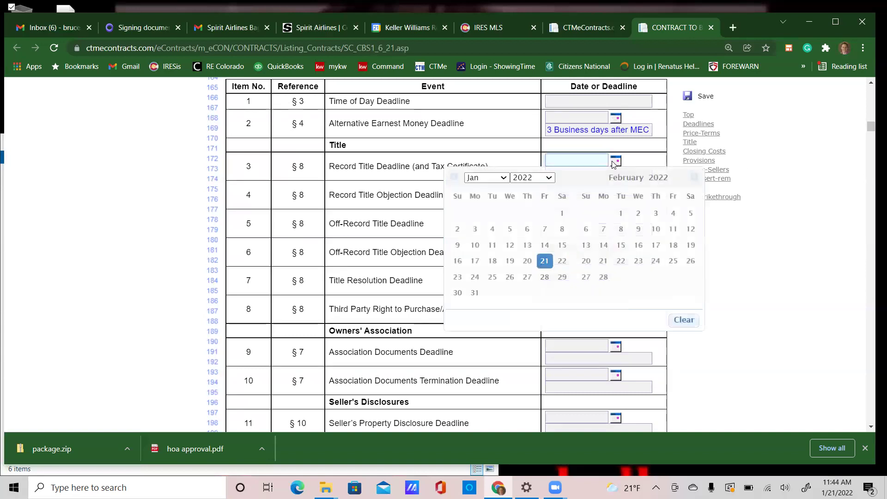
pyautogui.click(544, 277)
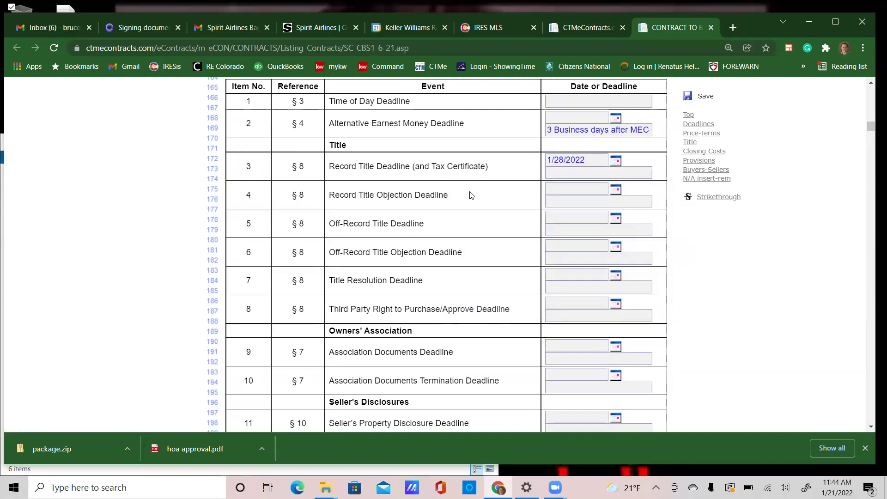
pyautogui.click(615, 190)
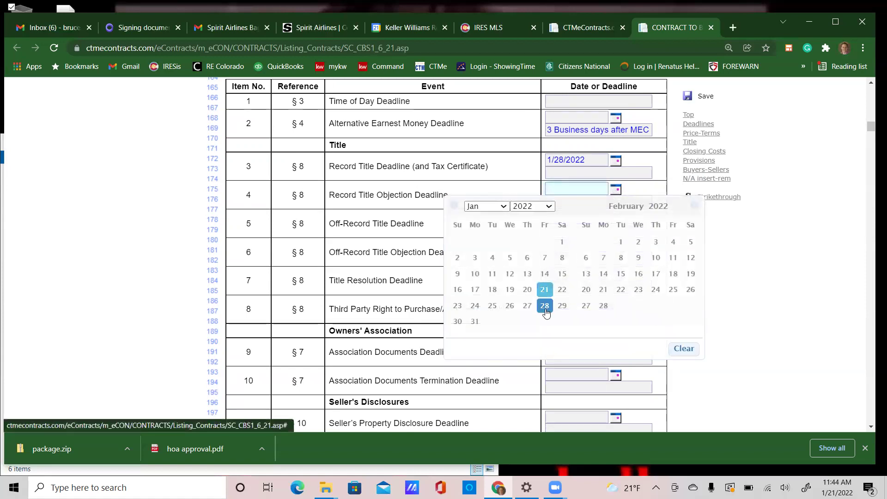
pyautogui.click(621, 243)
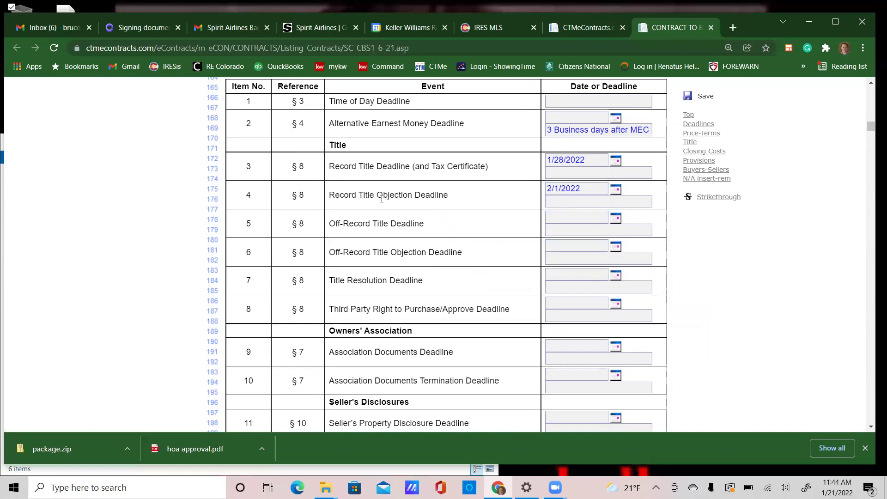
# Set the Off-Record Title Deadline to 1/28/2022 and the Off-Record Title Objection Deadline to 2/1/2022.
pyautogui.click(616, 219)
pyautogui.click(545, 334)
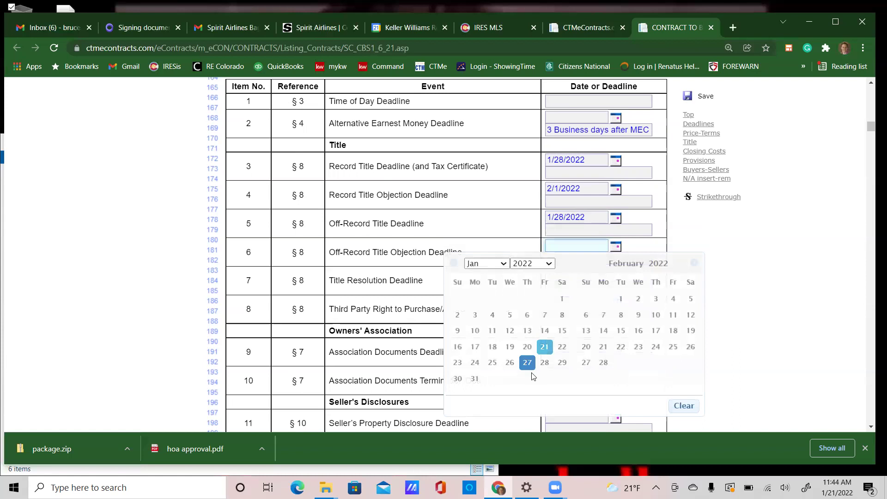
pyautogui.click(623, 301)
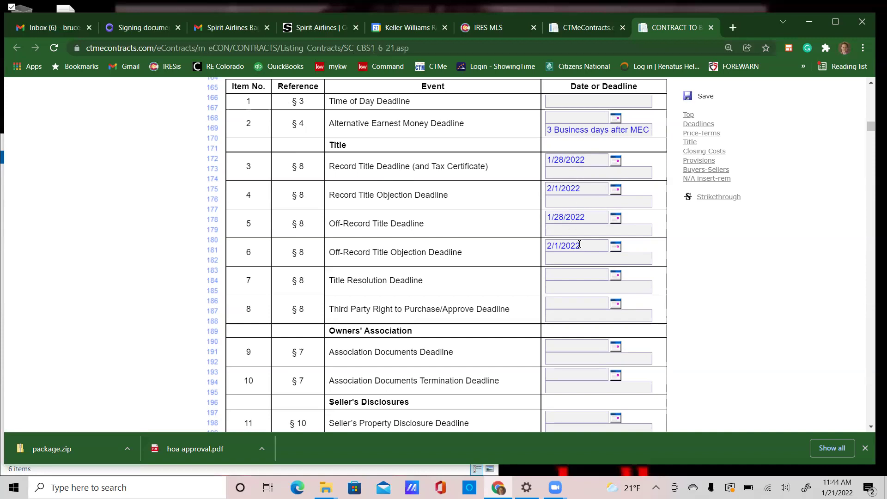
# Set the Title Resolution Deadline to 2/3/2022.
pyautogui.click(615, 277)
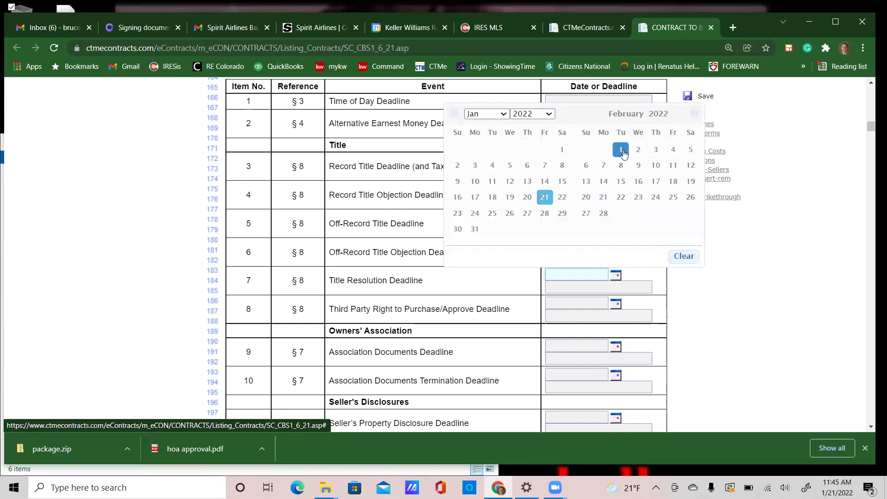
pyautogui.click(654, 150)
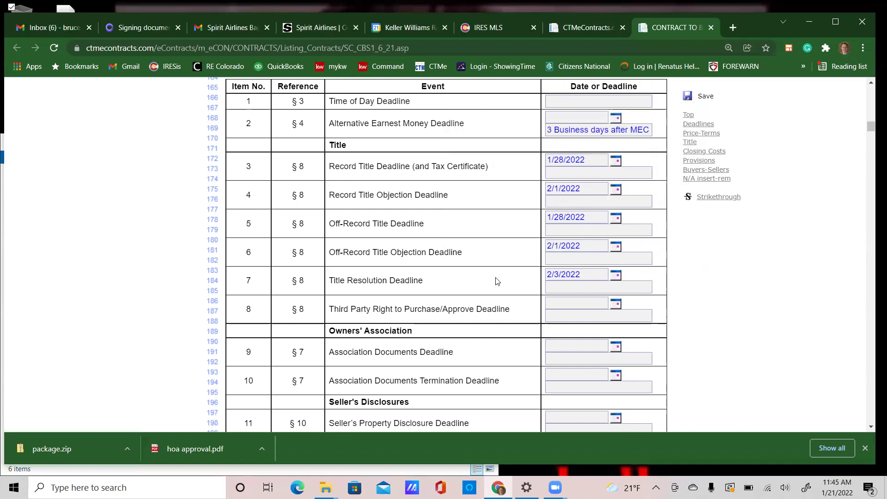
# Set the Association Documents Deadline to 2/4/2022 and the Association Documents Termination Deadline to 2/8/2022.
pyautogui.scroll(-4, 744, 259)
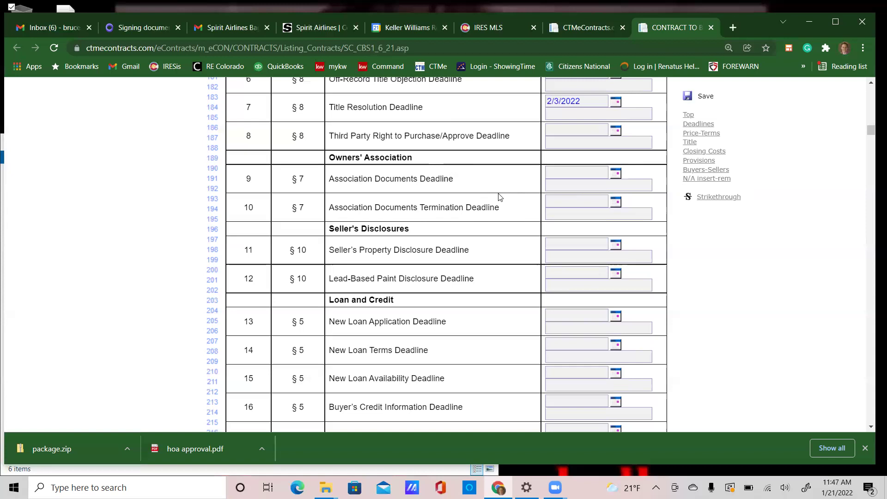
pyautogui.click(618, 174)
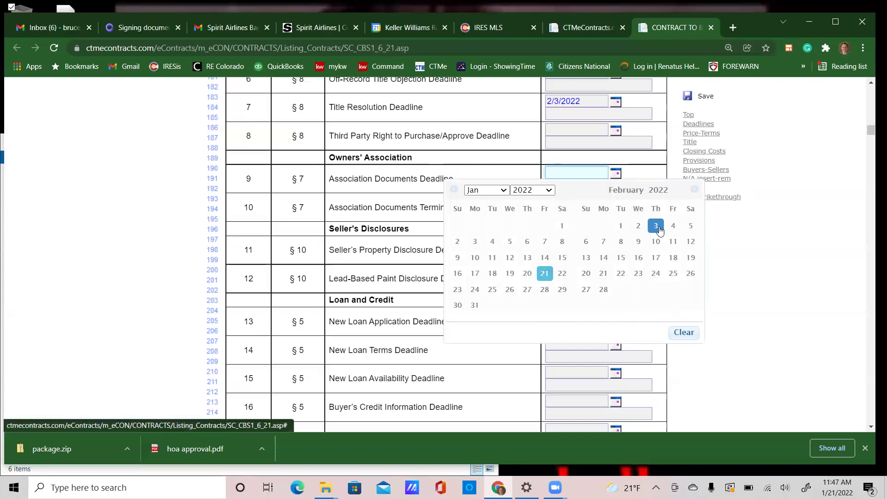
pyautogui.click(673, 226)
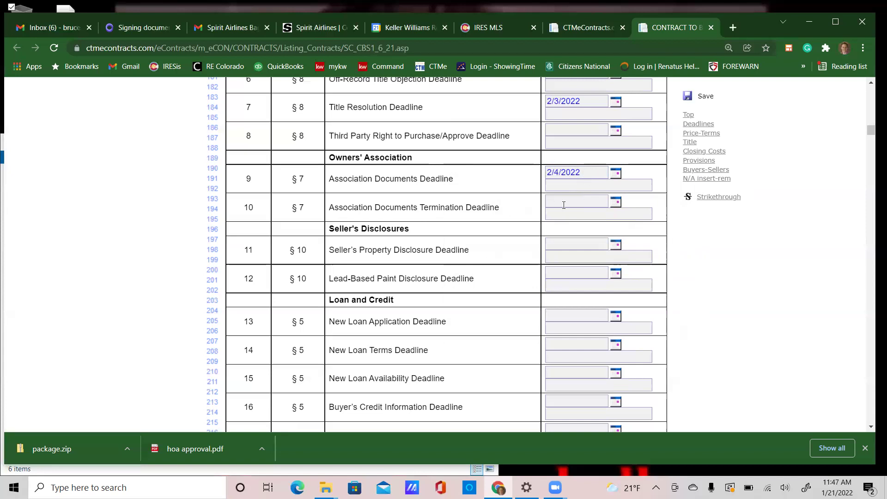
pyautogui.click(616, 203)
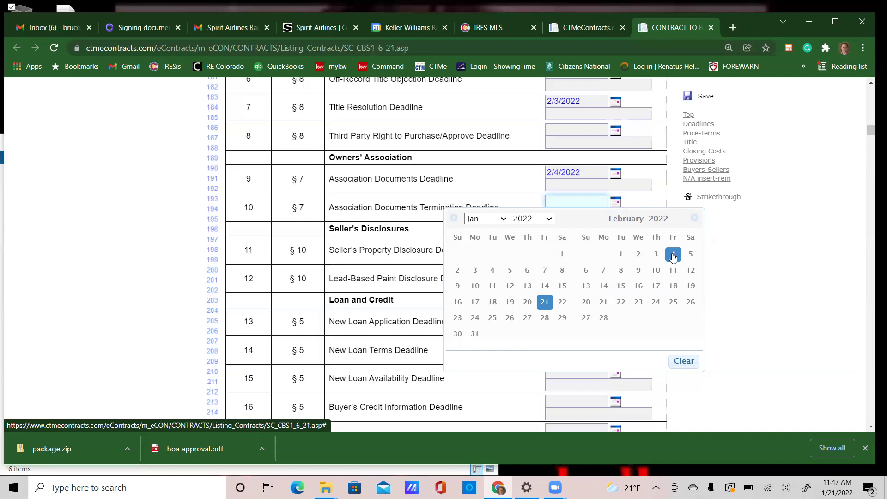
pyautogui.click(621, 271)
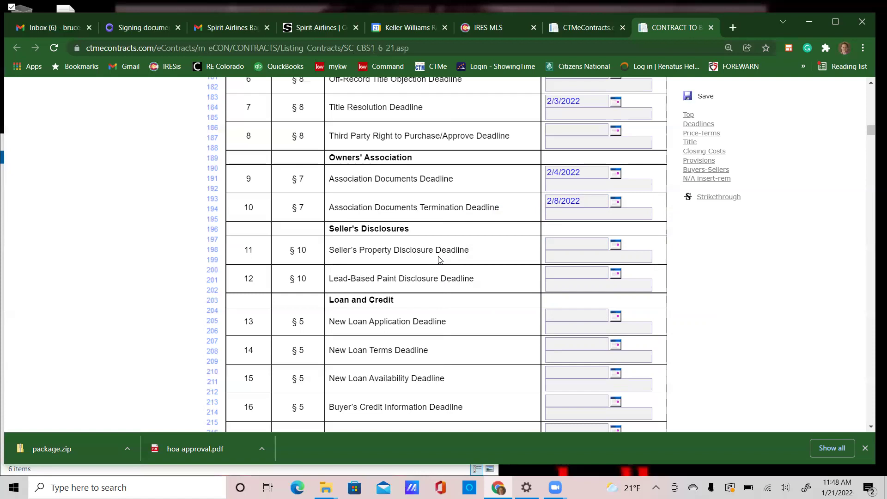
# Set the Seller's Property Disclosure Deadline and the Lead-Based Paint Disclosure Deadline to 1/28/2022.
pyautogui.click(618, 249)
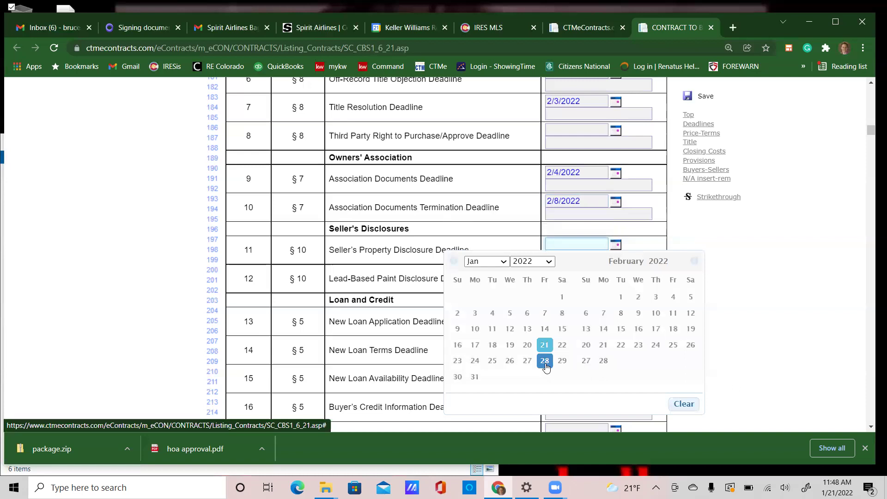
pyautogui.click(545, 362)
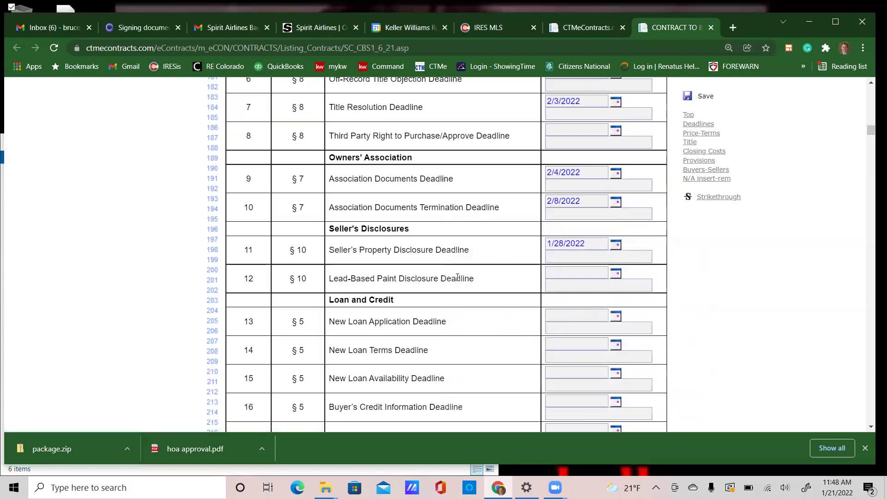
pyautogui.click(617, 273)
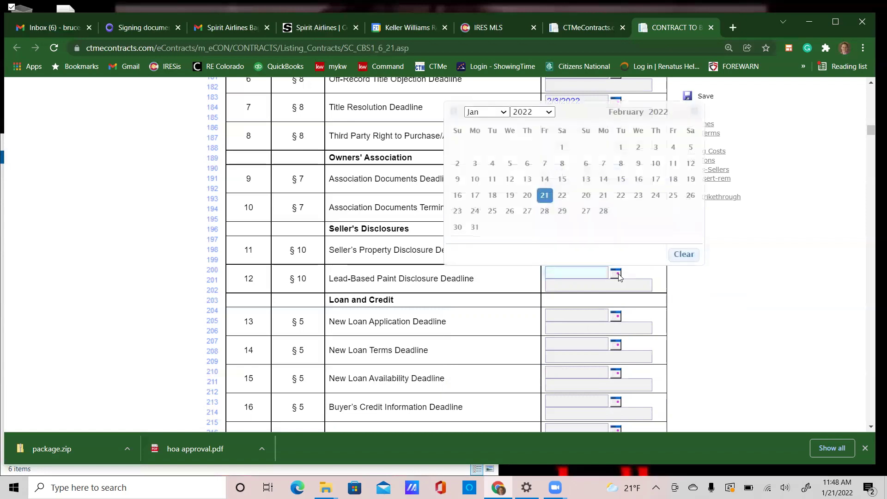
pyautogui.click(544, 212)
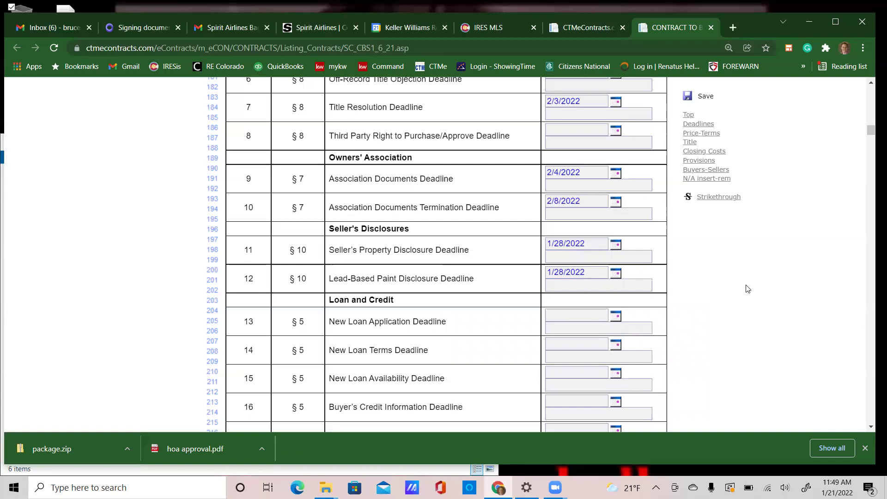
# Enter "Complete" as the text for the New Loan Application Deadline and replace it with "1 Day after MEC".
pyautogui.scroll(-4, 747, 289)
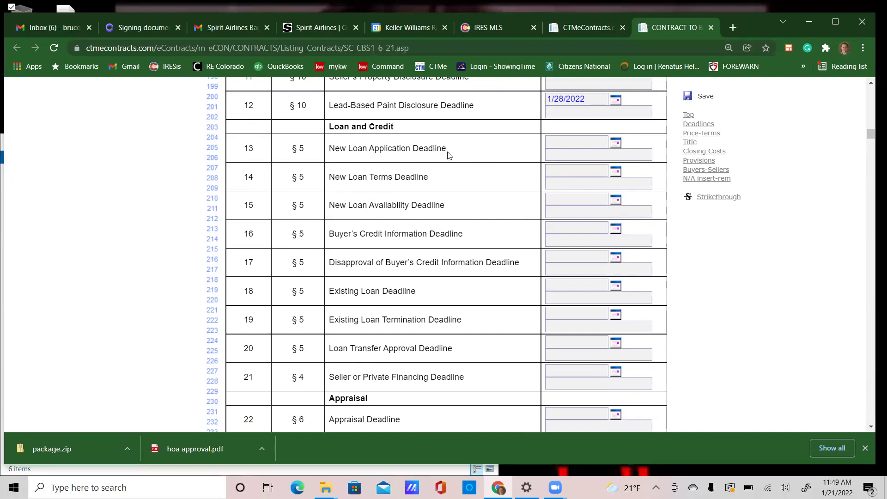
pyautogui.click(614, 157)
pyautogui.write('Complete')
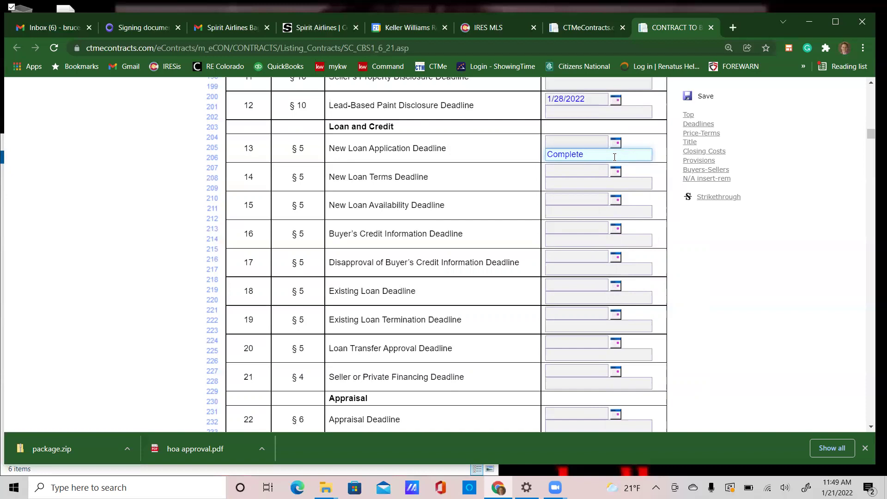
pyautogui.moveTo(583, 155); pyautogui.dragTo(543, 158)
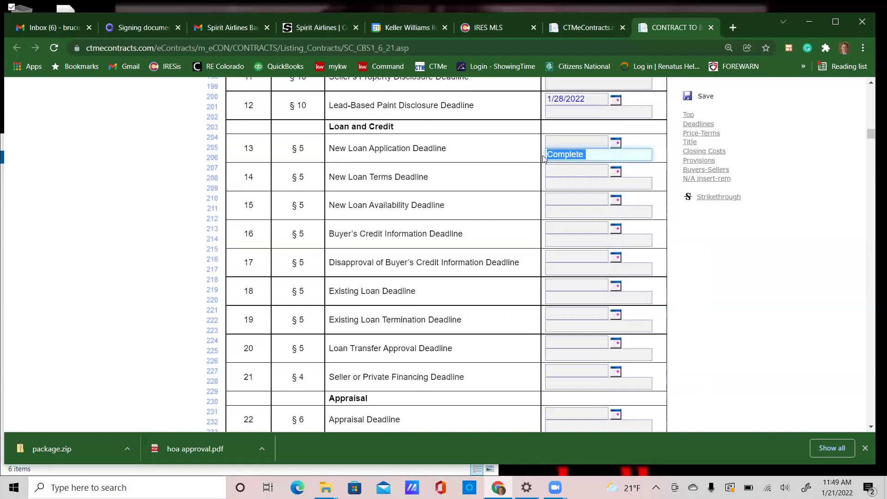
pyautogui.press('BackSpace')
pyautogui.write('1 Day after MEC')
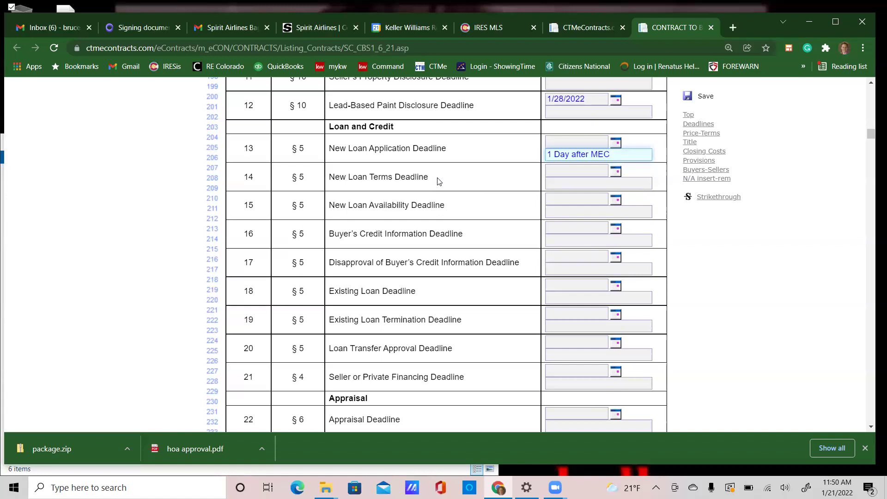
# Set the New Loan Terms Deadline to 1/28/2022 and the New Loan Availability Deadline to 2/18/2022.
pyautogui.click(615, 171)
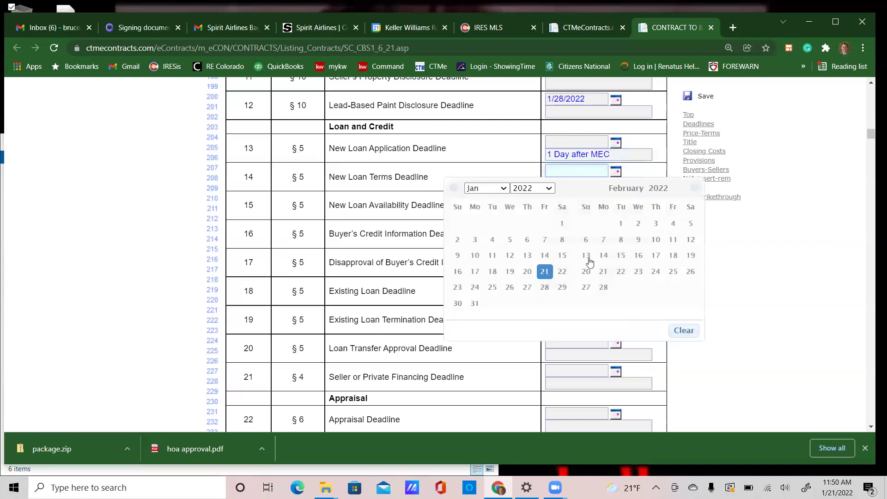
pyautogui.click(544, 287)
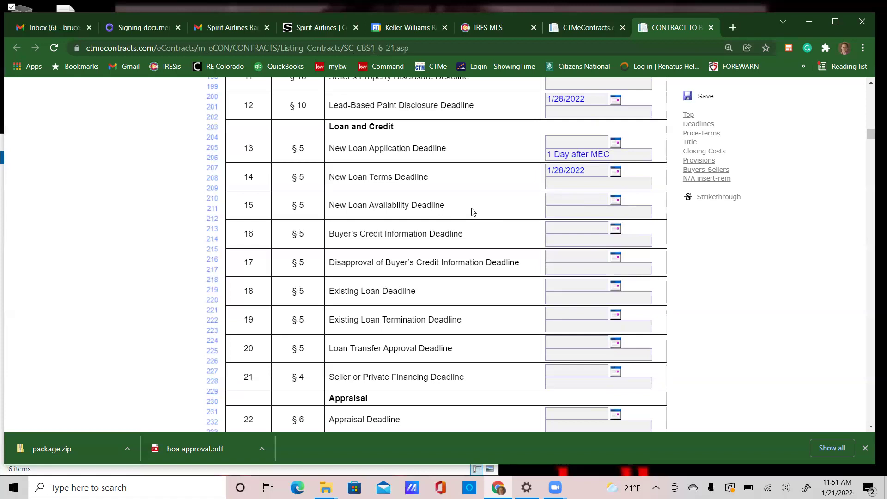
pyautogui.click(617, 201)
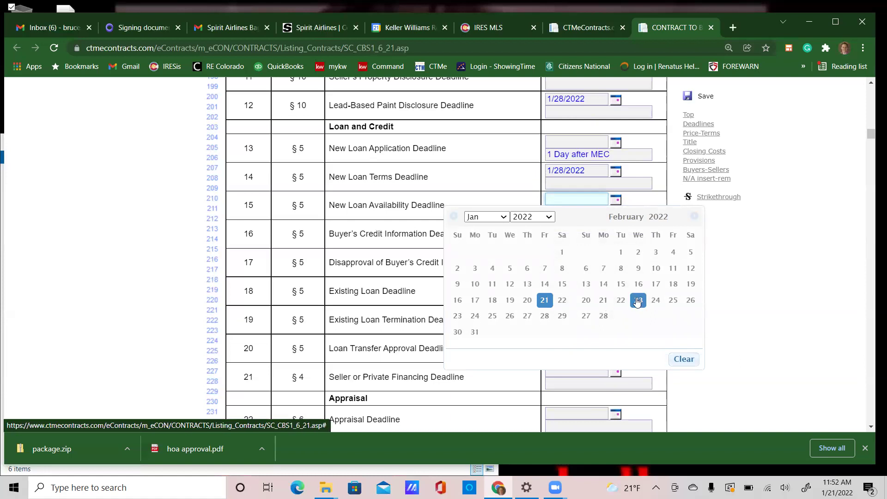
pyautogui.click(672, 283)
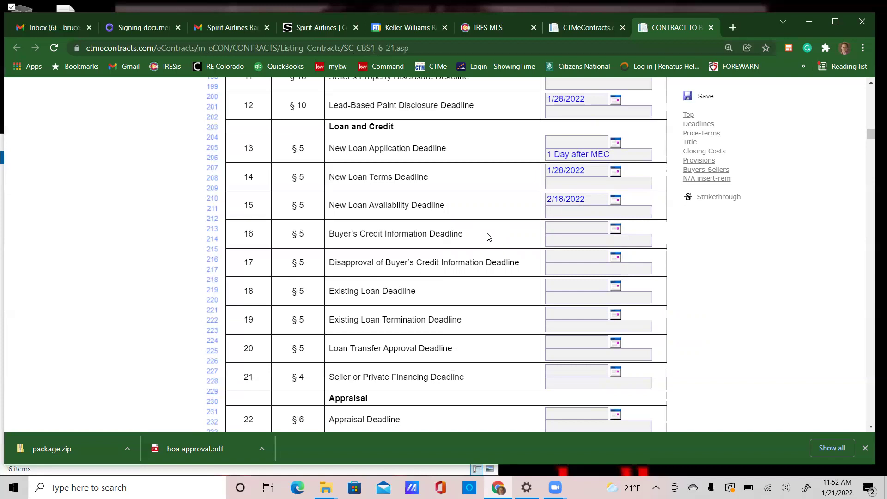
# Leave the remaining Loan and Credit deadlines blank and set the Appraisal Deadline to 2/10/2022.
pyautogui.moveTo(489, 264); pyautogui.dragTo(487, 374)
pyautogui.click(487, 376)
pyautogui.scroll(-5, 488, 375)
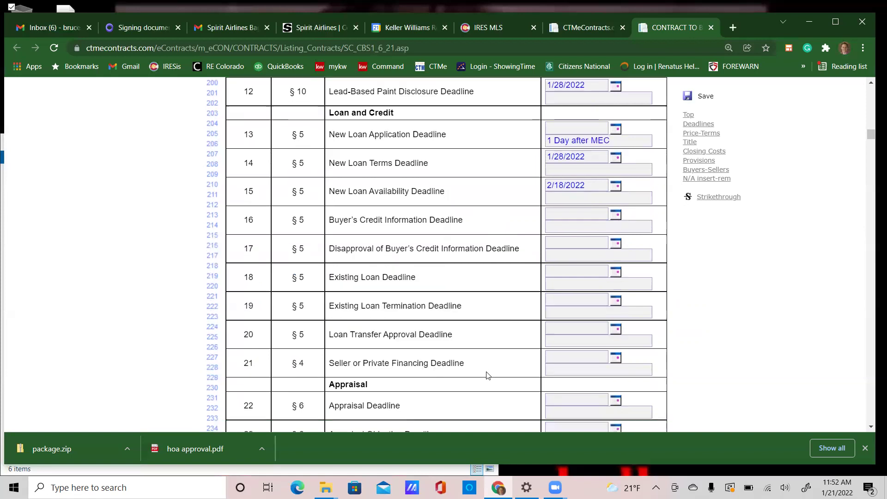
pyautogui.scroll(-1, 488, 374)
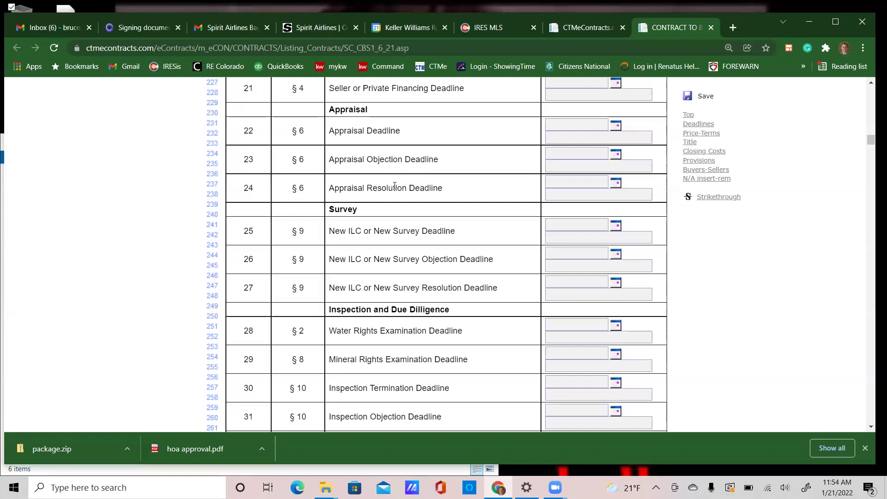
pyautogui.click(616, 126)
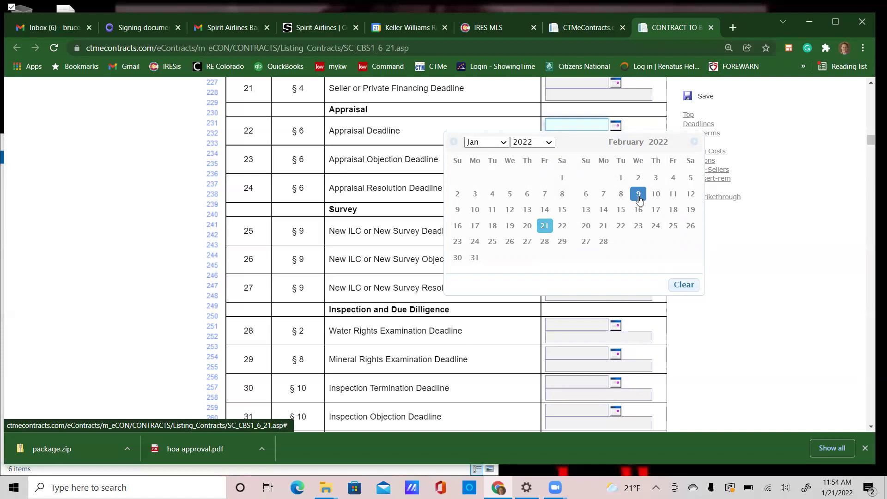
pyautogui.click(656, 194)
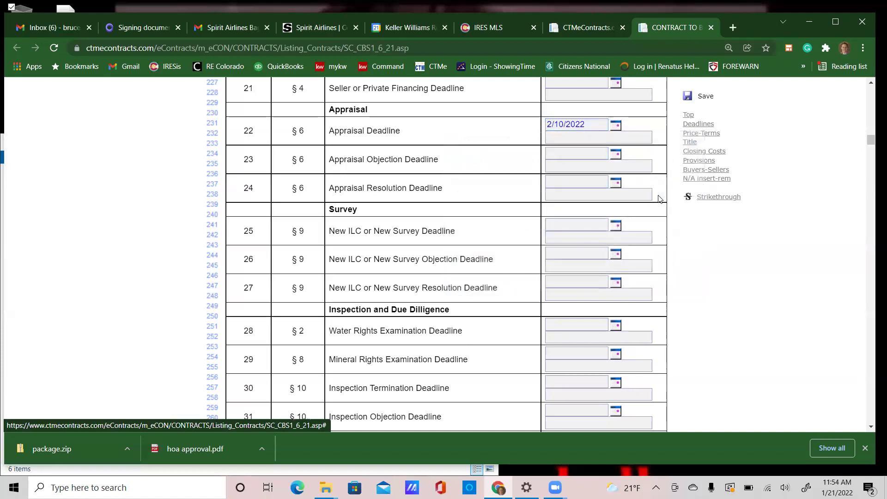
# Set the Appraisal Objection Deadline to 2/14/2022 and the Appraisal Resolution Deadline to 2/16/2022.
pyautogui.click(618, 155)
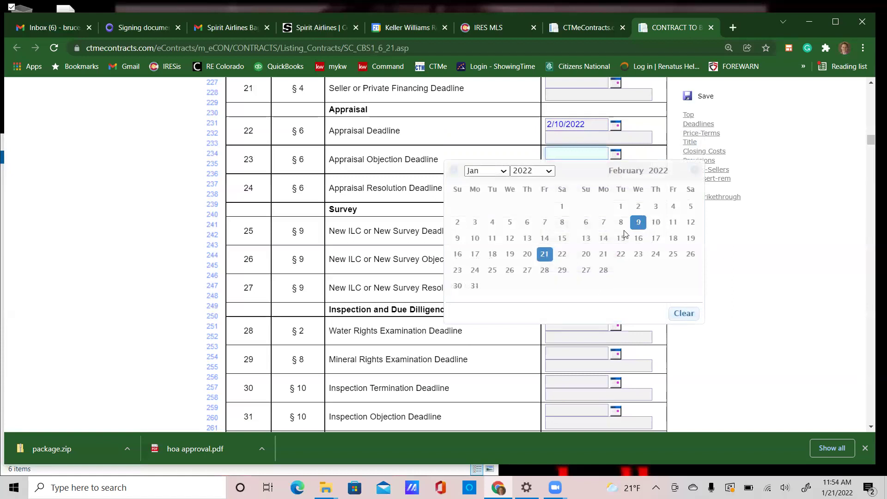
pyautogui.click(604, 238)
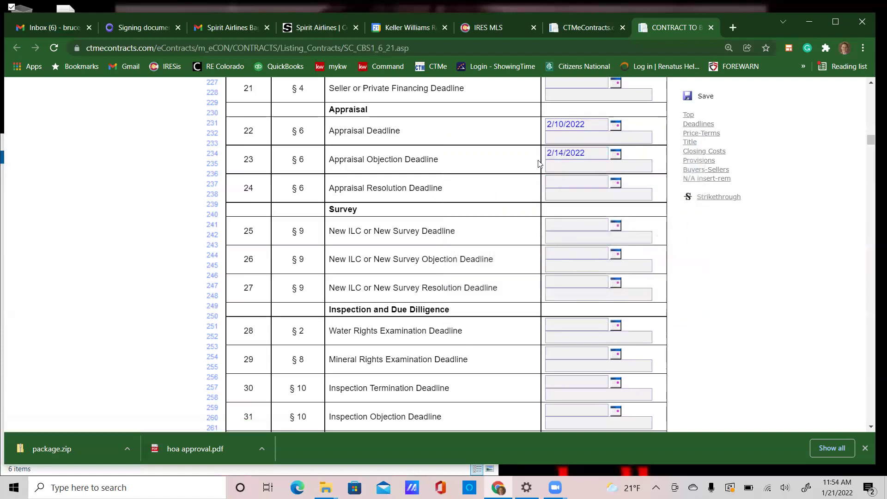
pyautogui.click(616, 184)
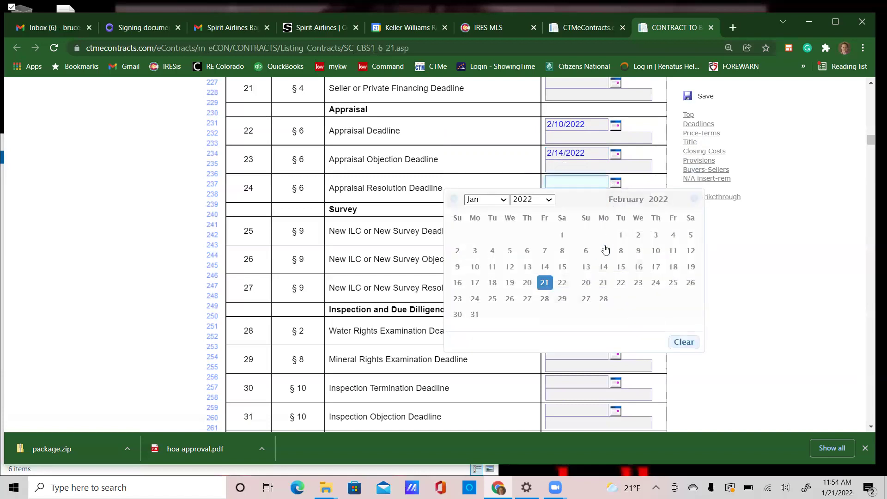
pyautogui.click(635, 272)
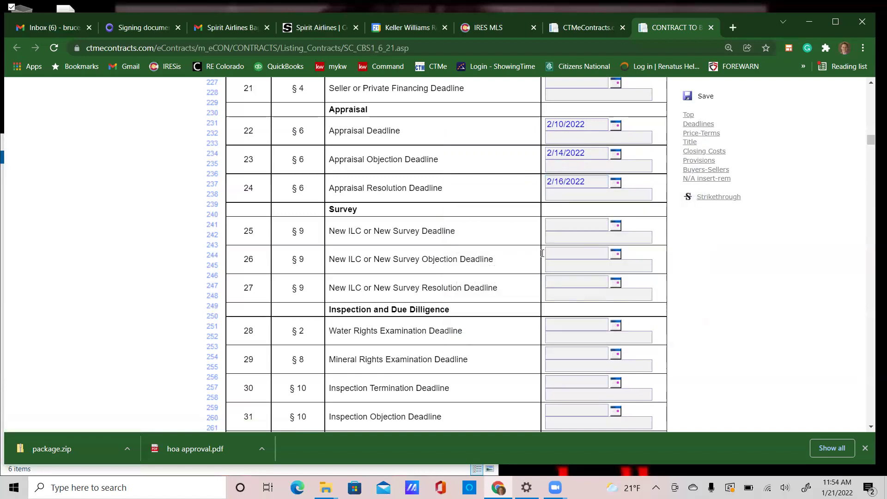
# Set both the Inspection Termination Deadline and the Inspection Objection Deadline to 2/1/2022.
pyautogui.scroll(-2, 446, 246)
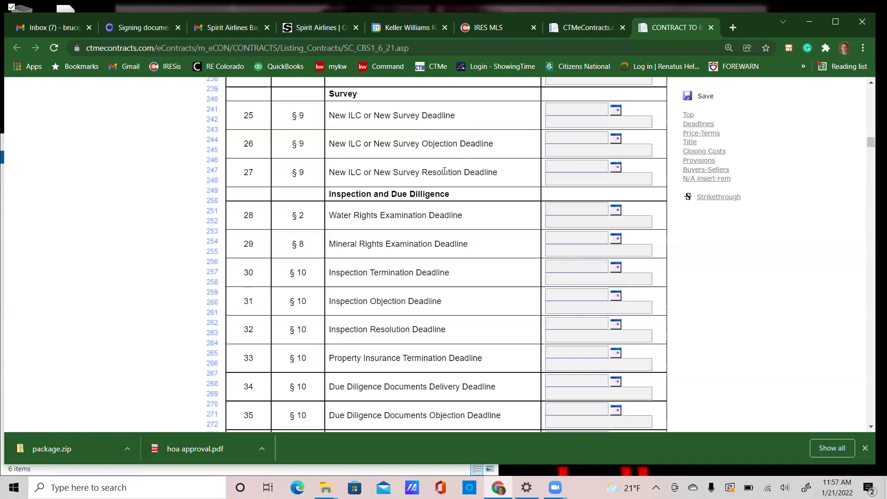
pyautogui.scroll(-1, 444, 171)
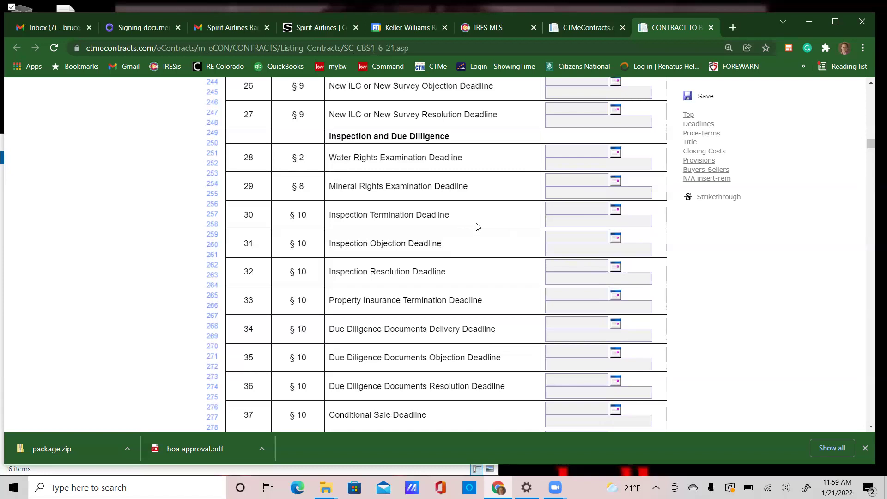
pyautogui.click(616, 211)
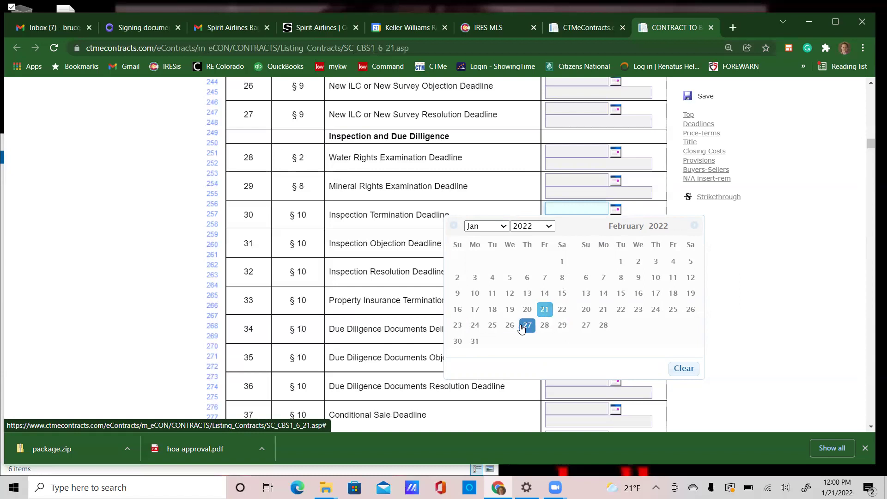
pyautogui.click(621, 262)
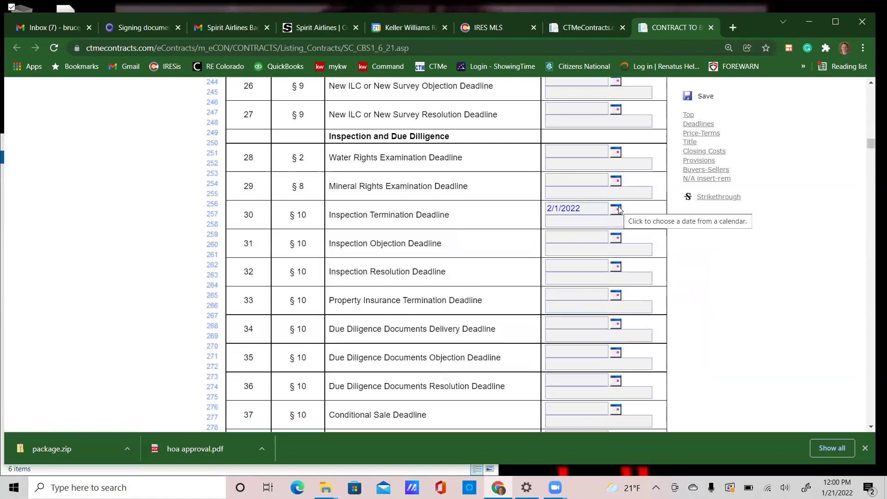
pyautogui.click(620, 239)
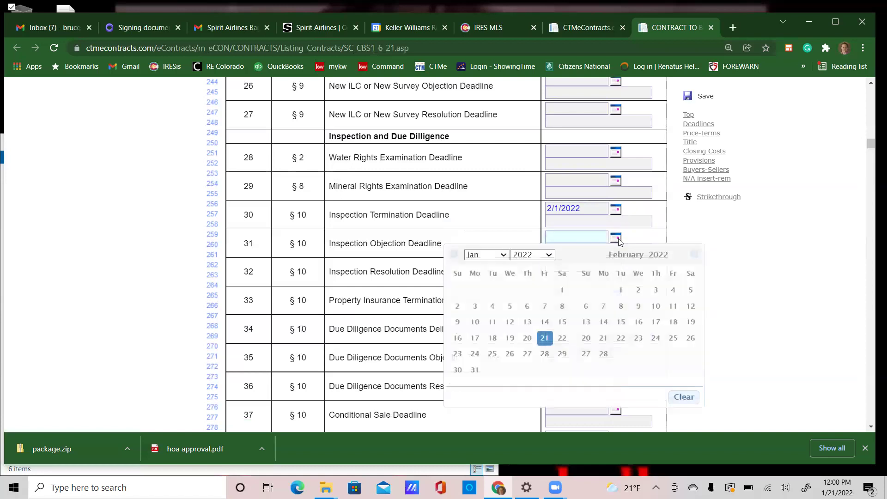
pyautogui.click(622, 291)
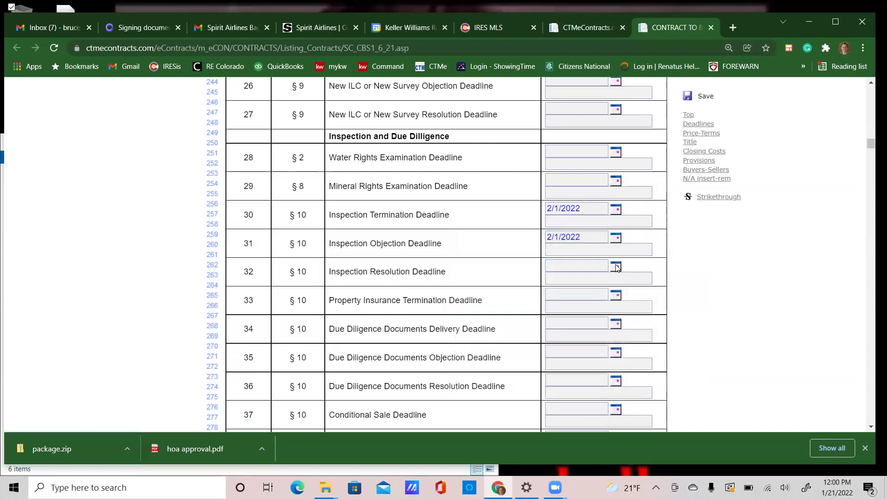
# Set the Inspection Resolution Deadline to 2/3/2022 and the Property Insurance Termination Deadline to 2/1/2022.
pyautogui.click(616, 268)
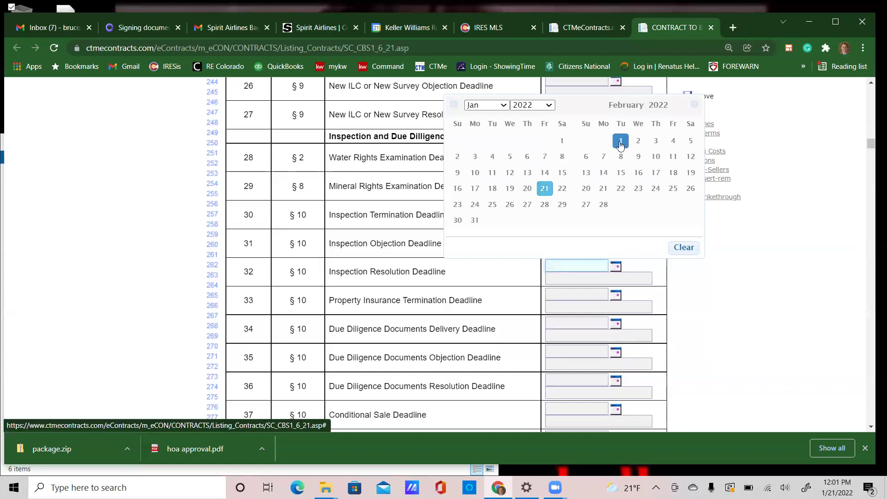
pyautogui.click(650, 145)
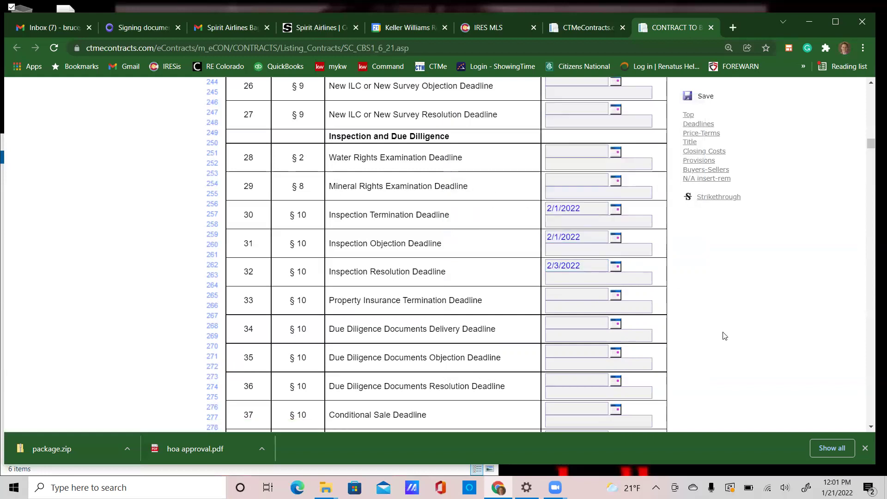
pyautogui.scroll(-1, 724, 336)
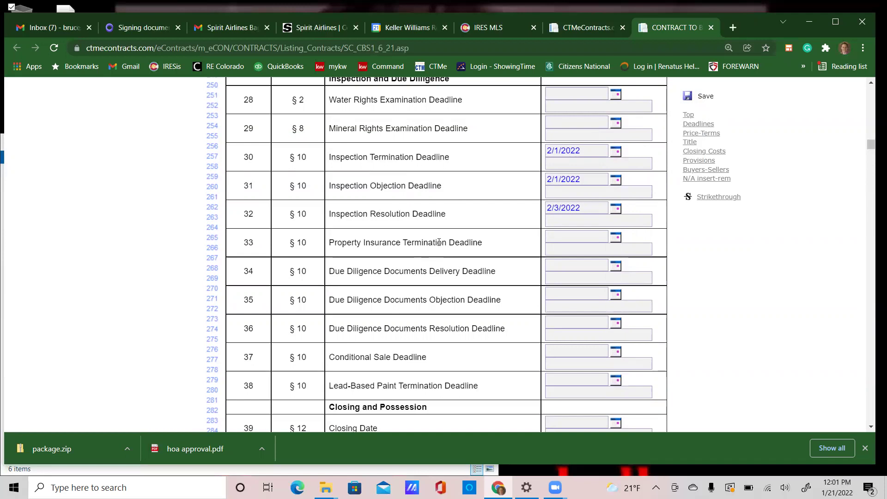
pyautogui.click(616, 237)
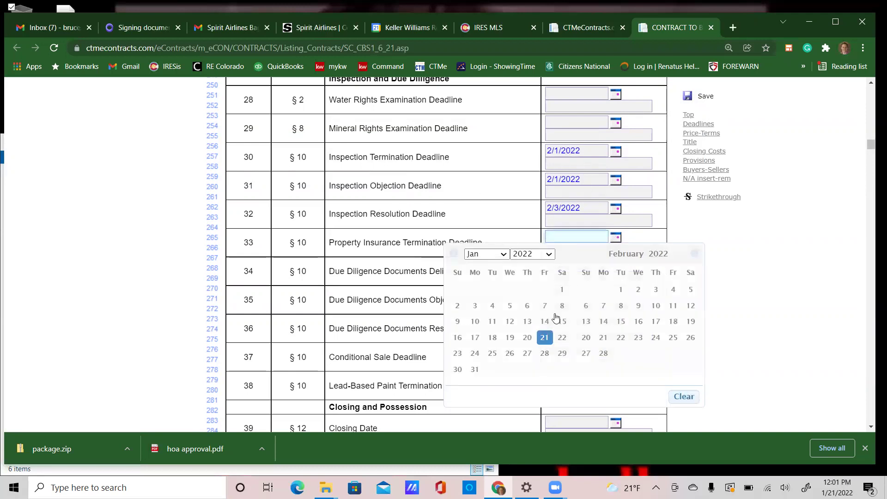
pyautogui.click(620, 289)
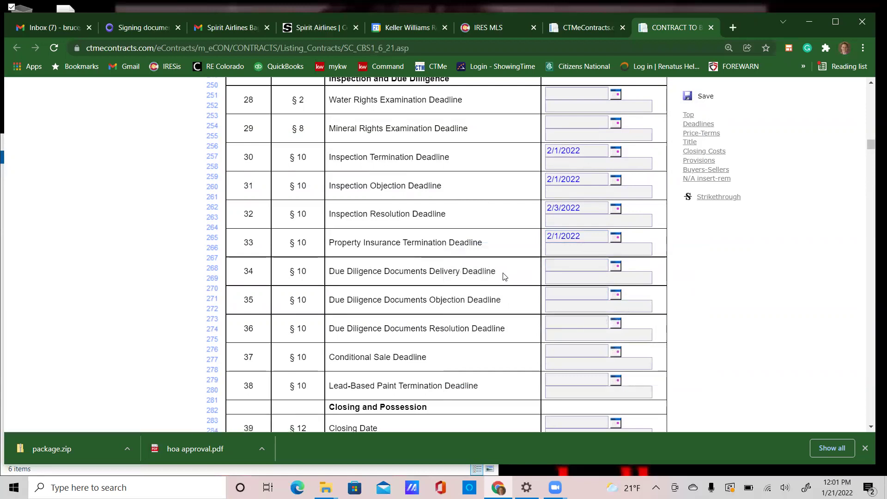
# Set the Due Diligence Documents Delivery Deadline to 1/28/2022.
pyautogui.scroll(-1, 482, 273)
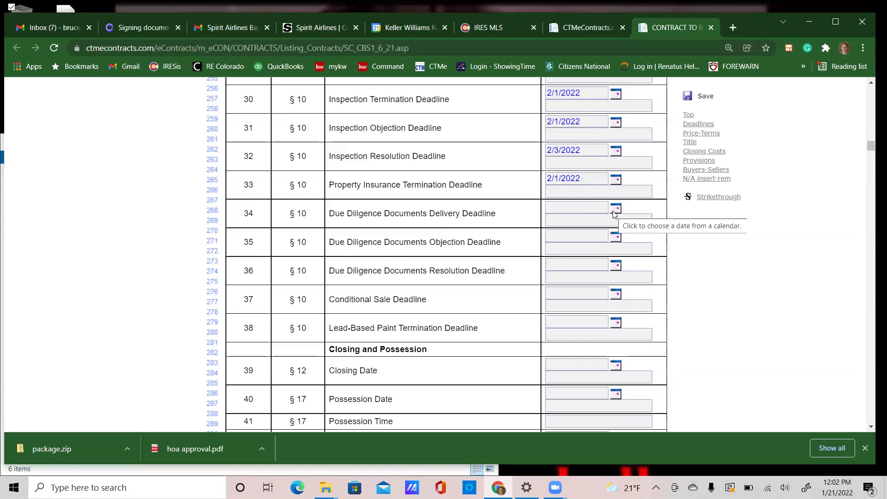
pyautogui.scroll(15, 613, 213)
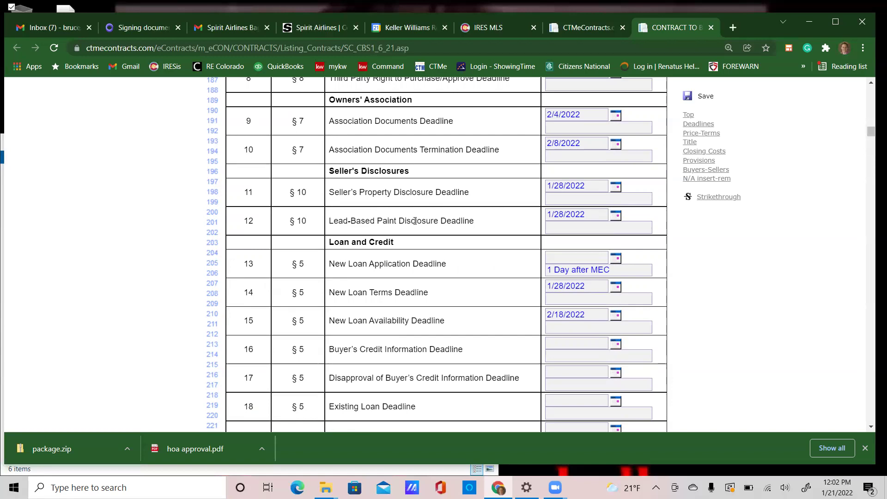
pyautogui.scroll(-13, 421, 218)
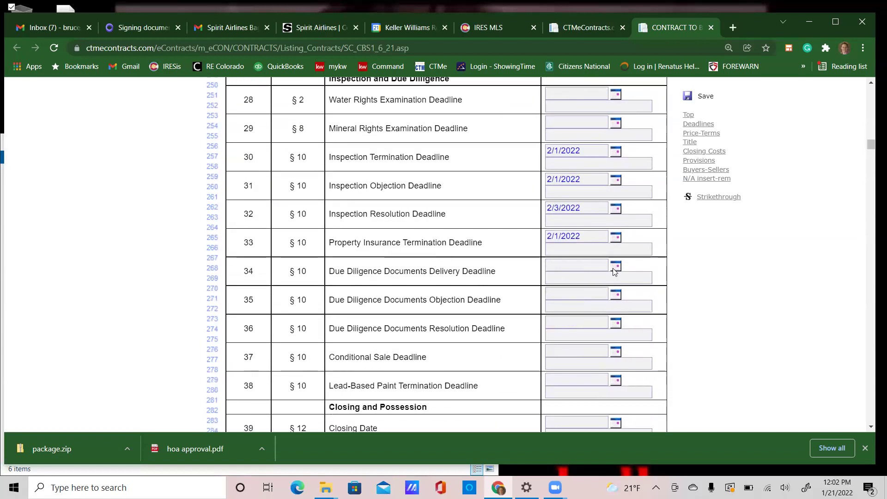
pyautogui.click(617, 267)
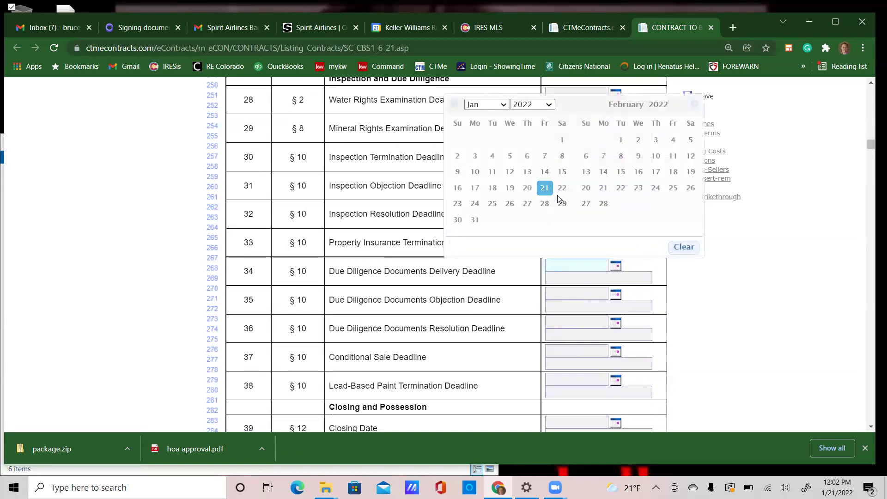
pyautogui.click(545, 204)
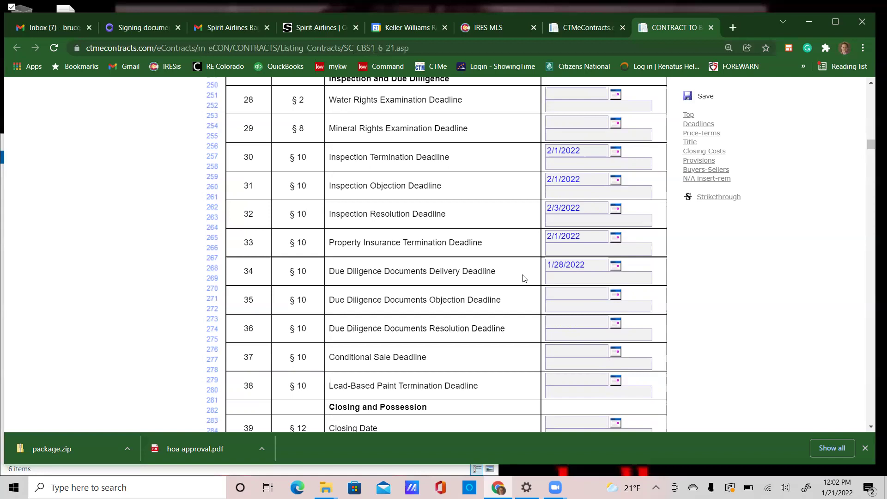
# Set the Due Diligence Documents Objection Deadline to 2/1/2022 and the Due Diligence Documents Resolution Deadline to 2/3/2022.
pyautogui.click(612, 295)
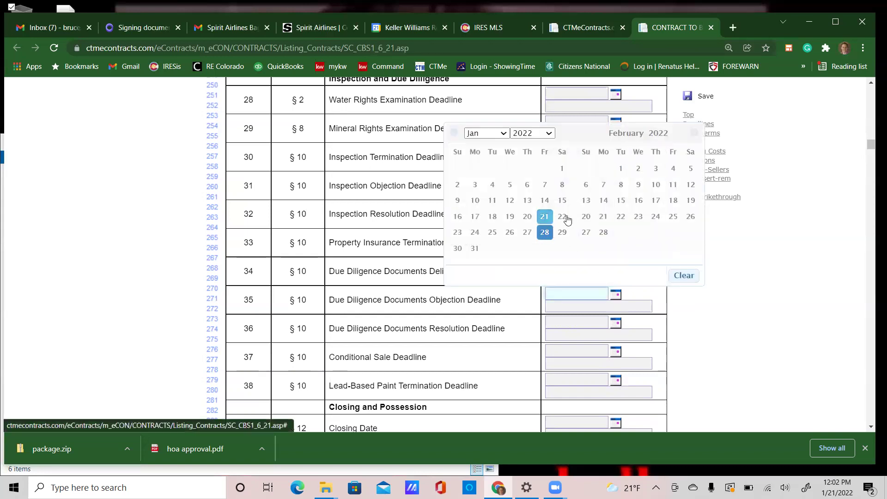
pyautogui.click(621, 169)
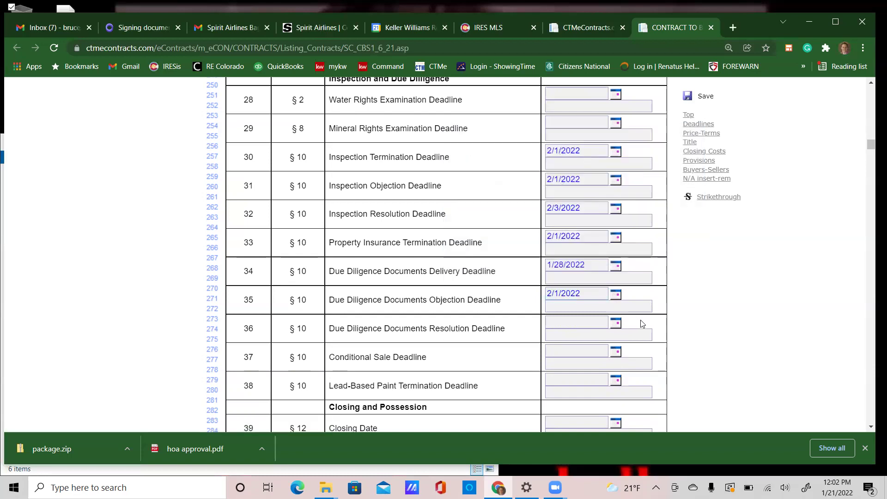
pyautogui.click(615, 325)
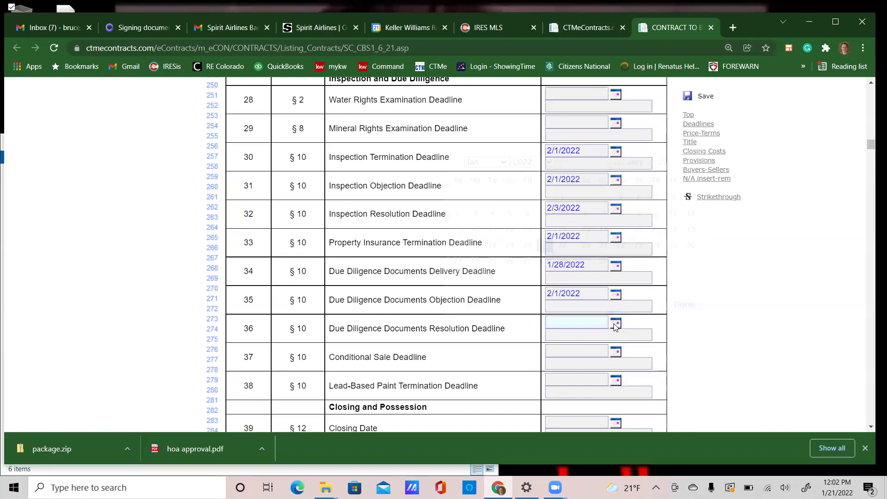
pyautogui.click(655, 198)
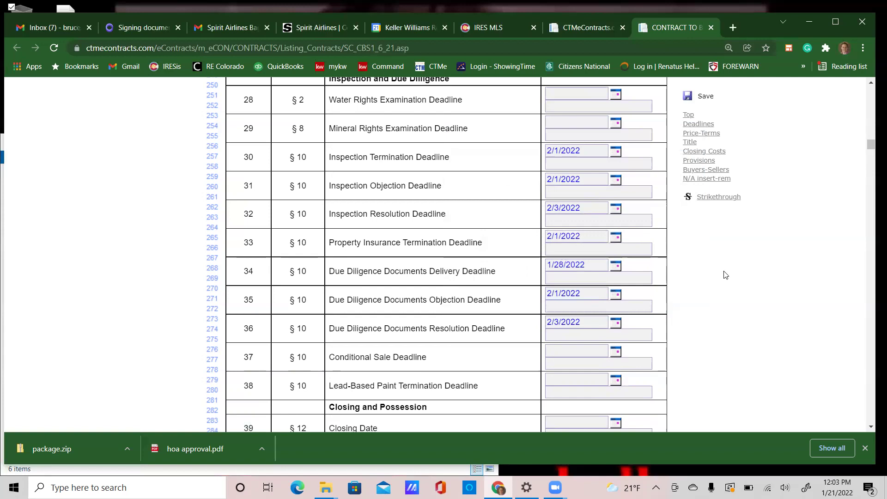
# Set the Conditional Sale Deadline to 3/10/2022.
pyautogui.scroll(-4, 725, 276)
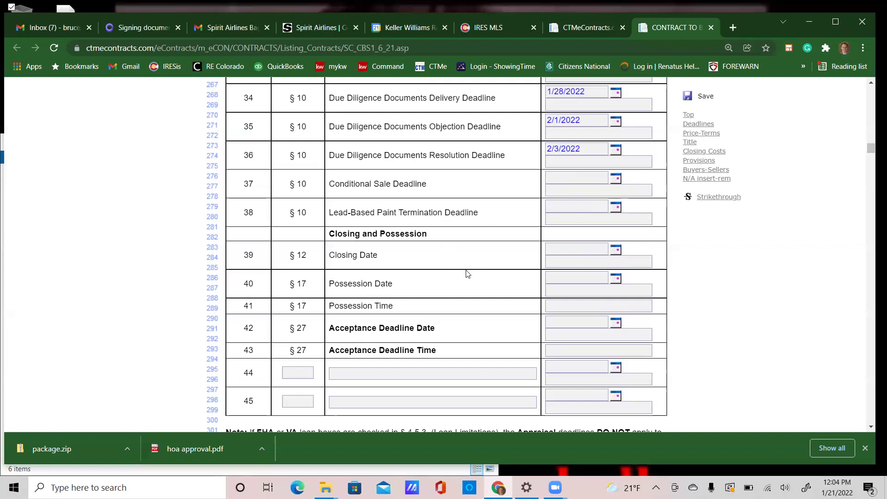
pyautogui.click(614, 183)
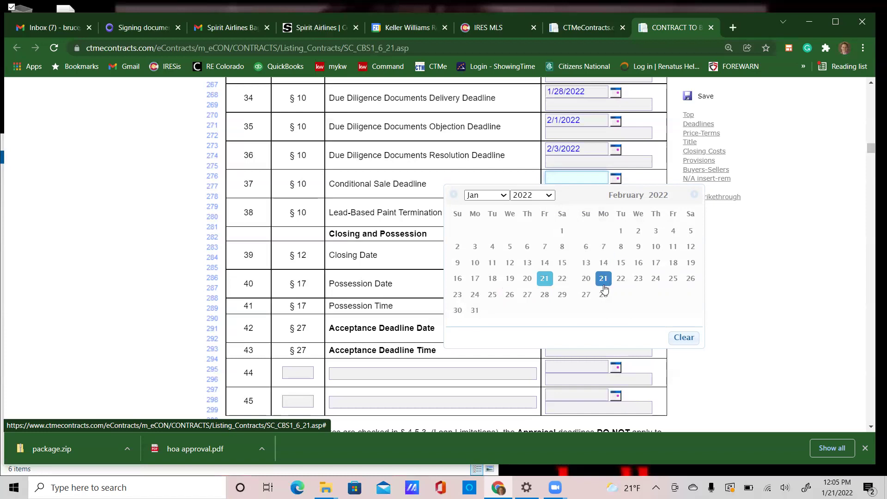
pyautogui.click(694, 195)
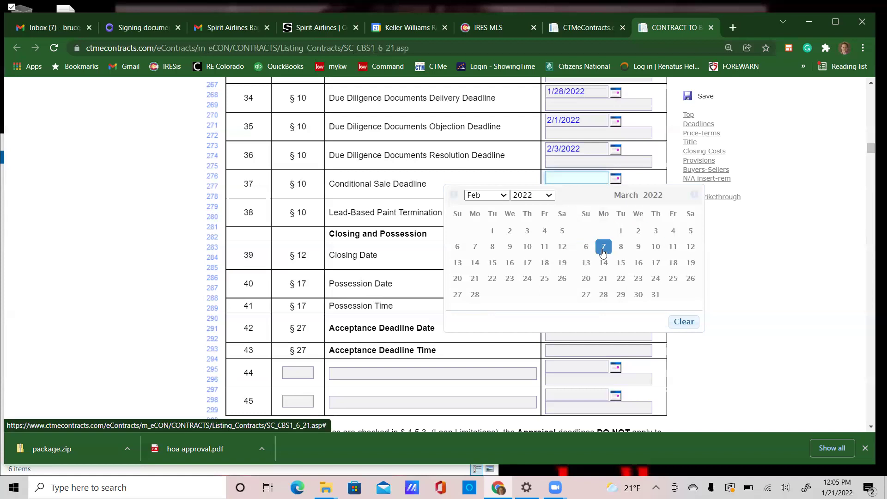
pyautogui.click(654, 249)
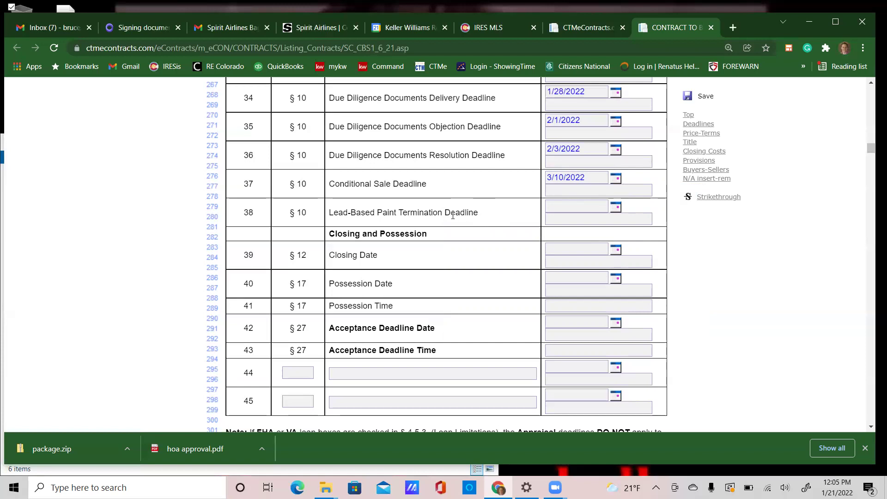
# Check the Lead-Based Paint Disclosure Deadline and set the Lead-Based Paint Termination Deadline to 1/28/2022.
pyautogui.scroll(12, 461, 220)
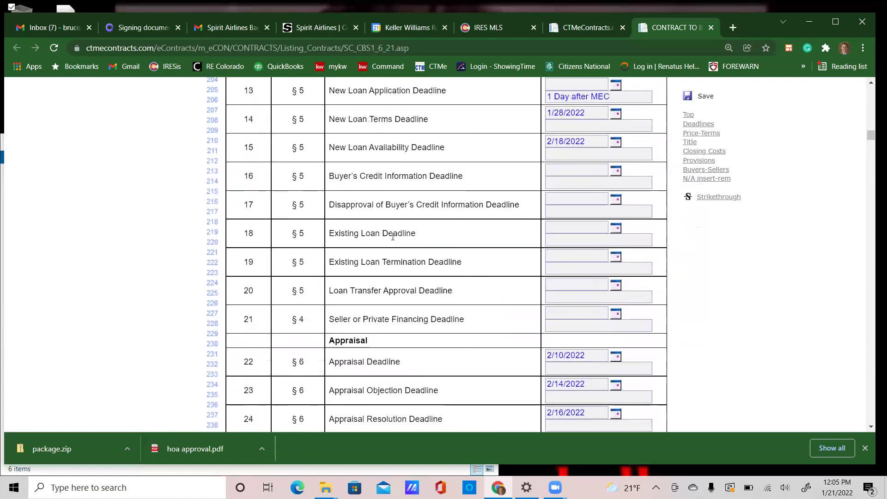
pyautogui.scroll(4, 462, 221)
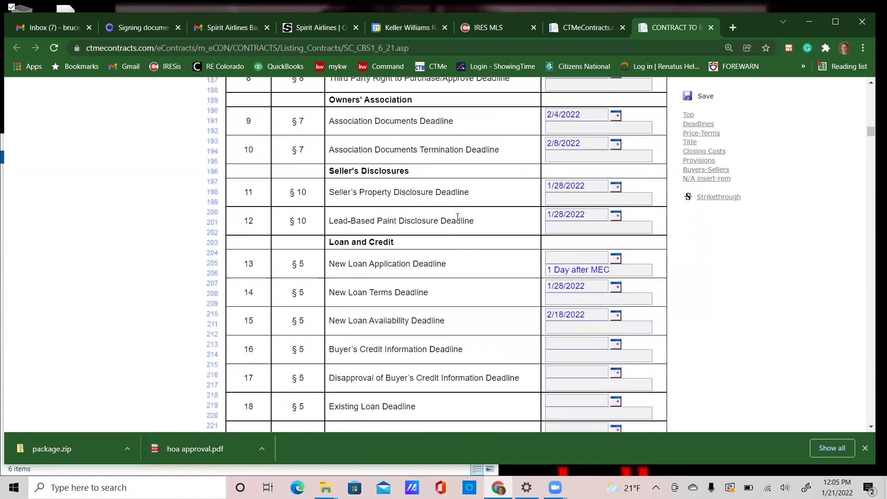
pyautogui.scroll(-16, 457, 217)
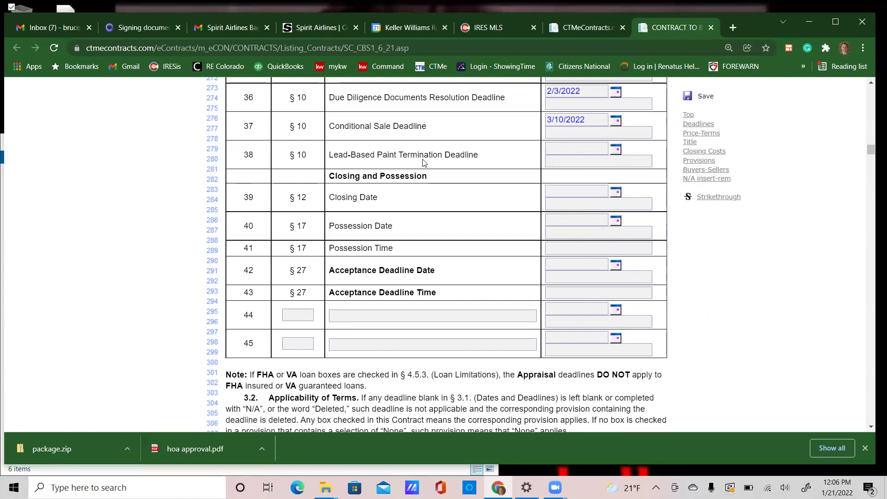
pyautogui.click(616, 149)
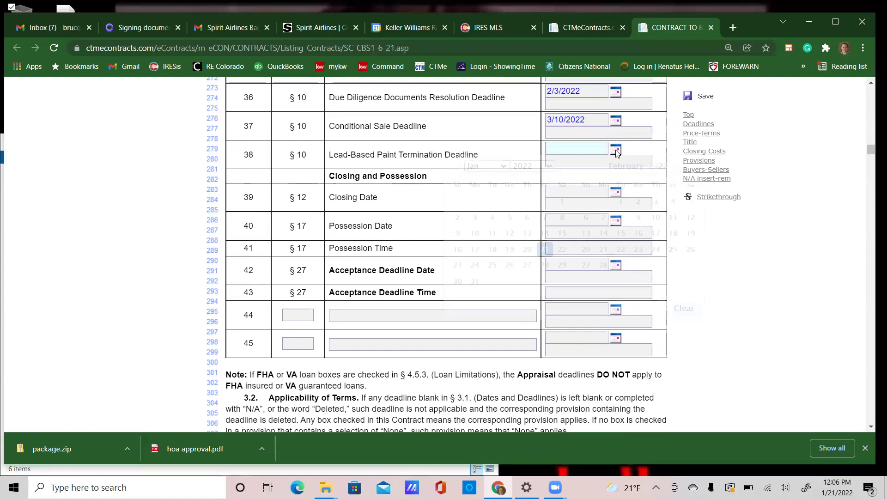
pyautogui.click(545, 265)
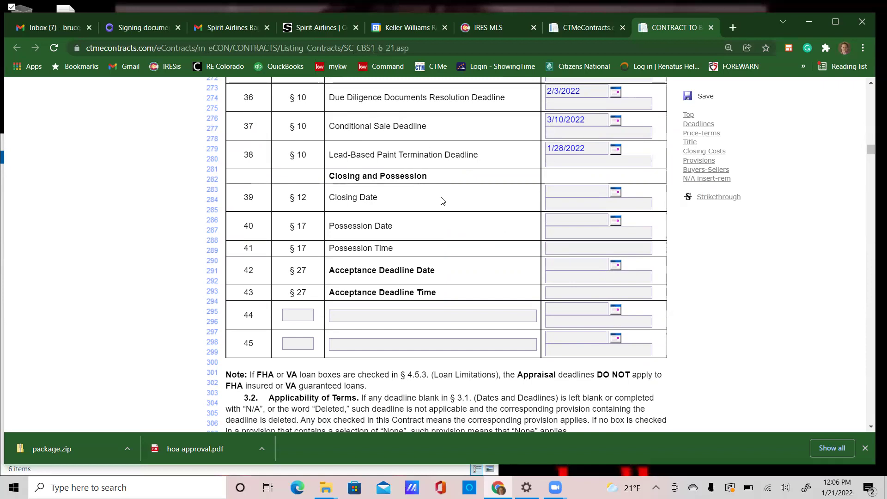
# Set both the Closing Date and the Possession Date to 3/10/2022.
pyautogui.click(617, 193)
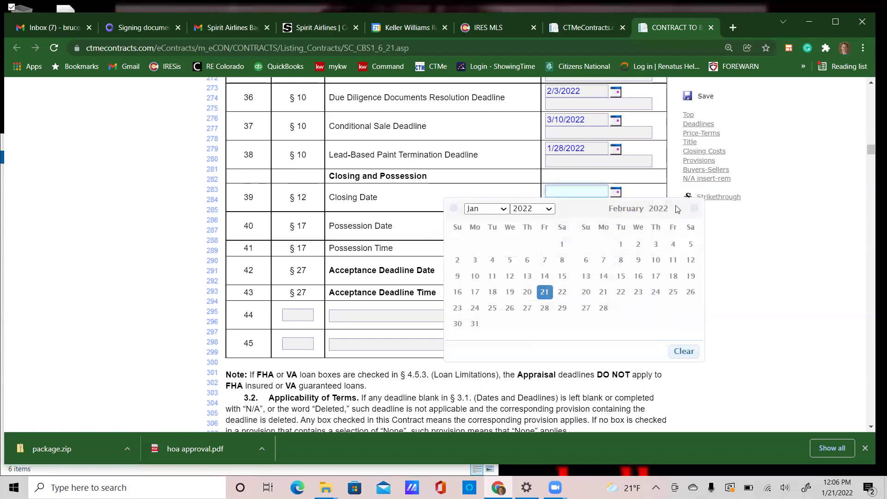
pyautogui.click(693, 208)
pyautogui.click(655, 260)
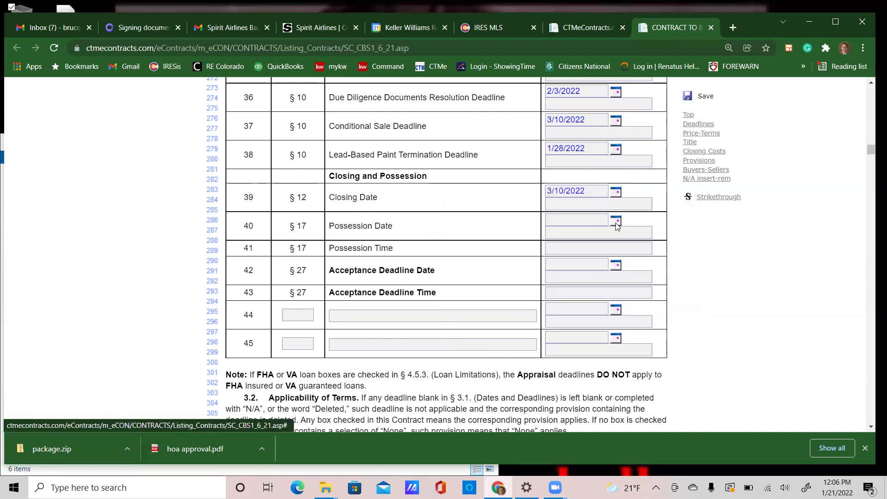
pyautogui.click(617, 225)
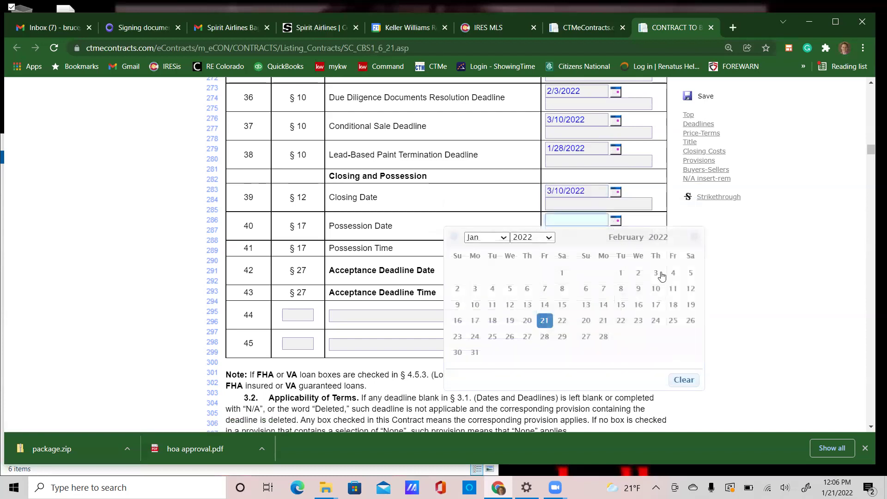
pyautogui.click(694, 236)
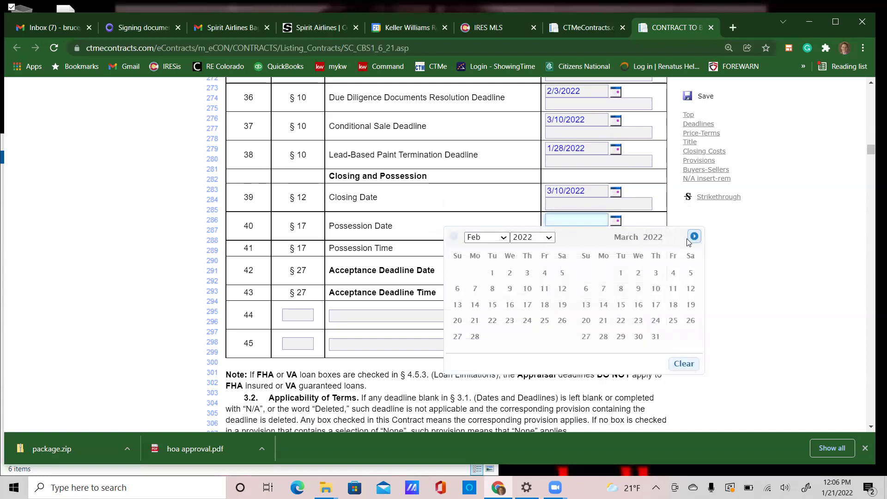
pyautogui.click(656, 289)
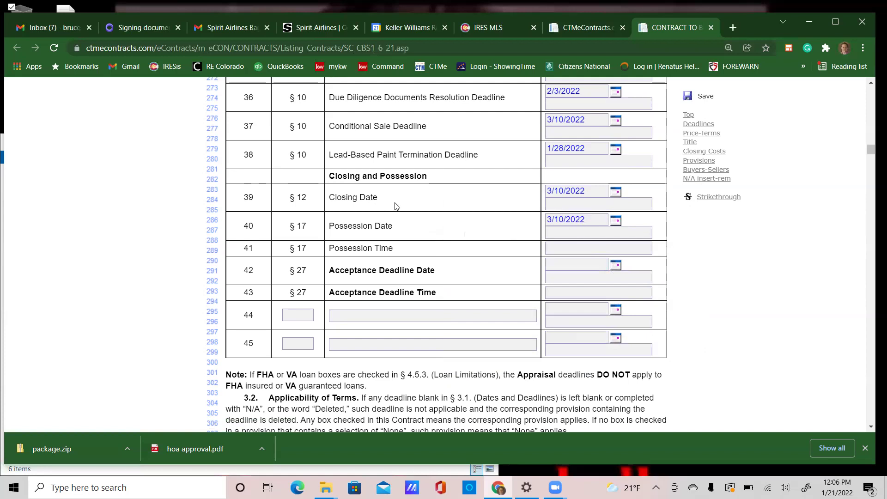
# Try a Possession Date of 3/17/2022 and set it back to 3/10/2022.
pyautogui.click(617, 222)
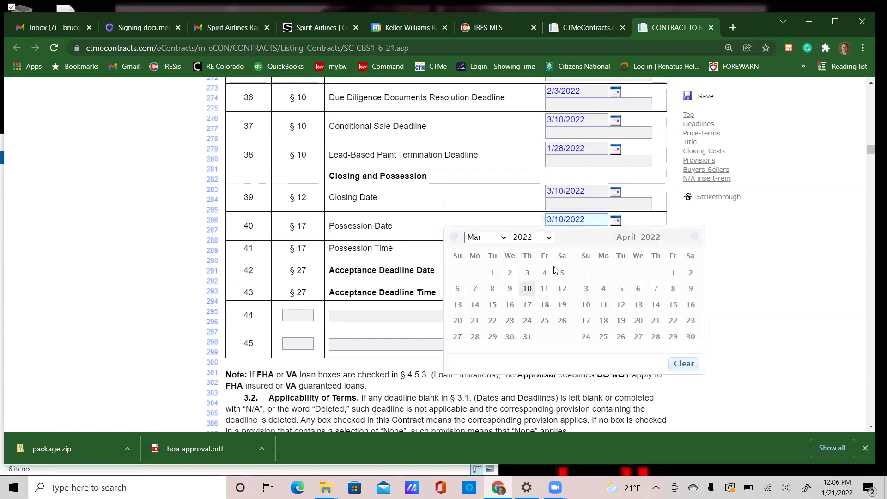
pyautogui.click(529, 305)
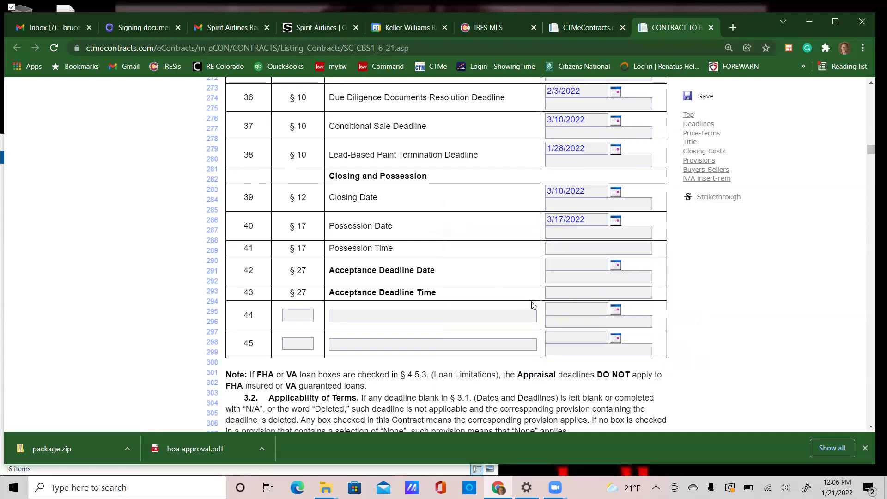
pyautogui.click(618, 221)
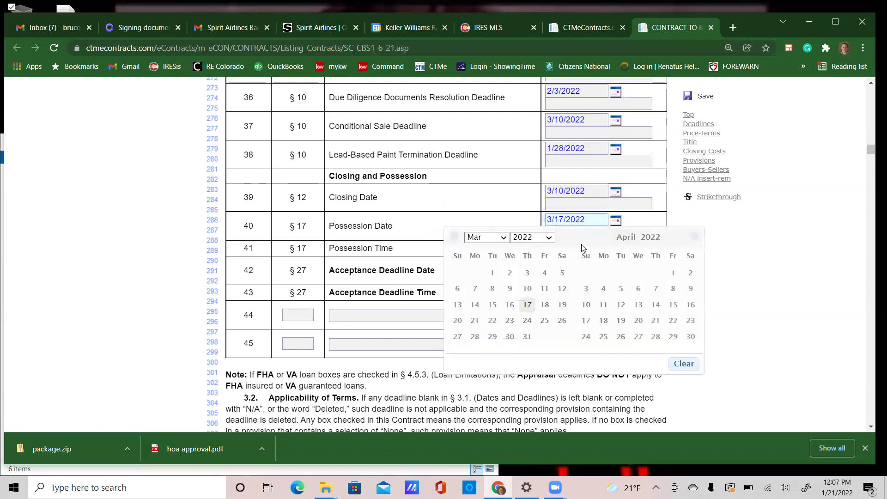
pyautogui.click(527, 289)
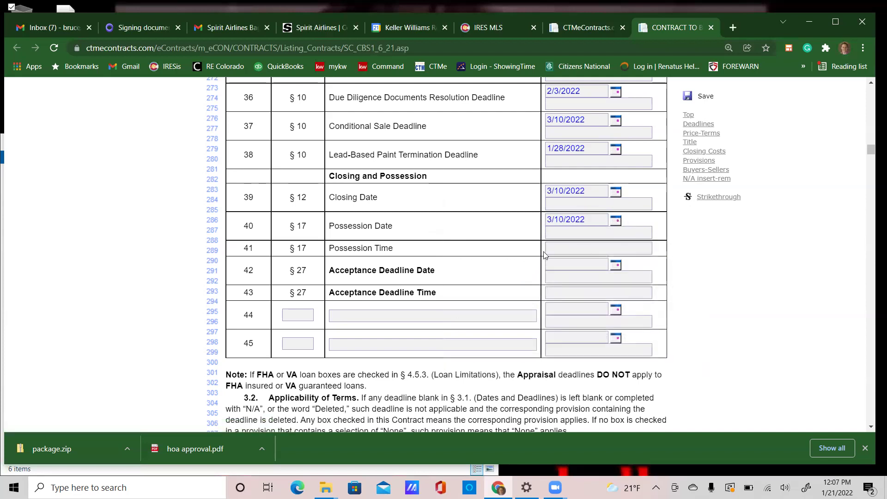
# Set the Possession Time to "Upon delivery of Deed" and the Acceptance Deadline to 1/24/2022 at 9:00AM.
pyautogui.click(590, 249)
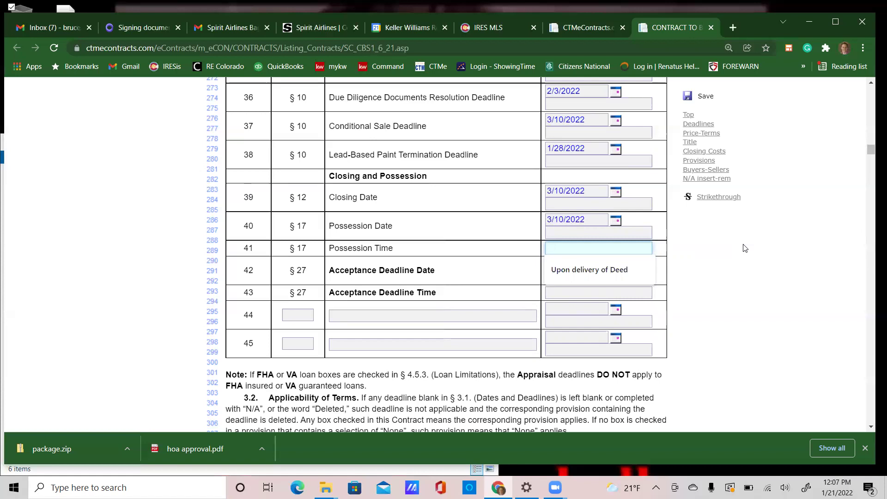
pyautogui.click(633, 270)
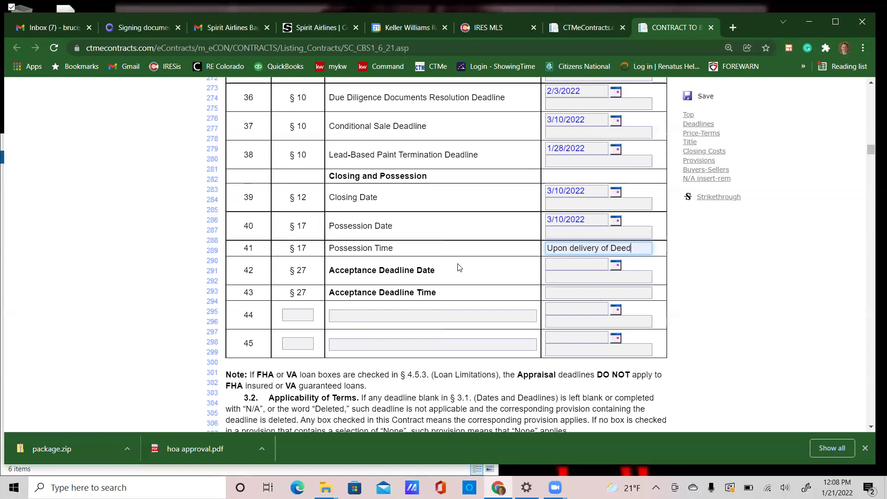
pyautogui.click(613, 266)
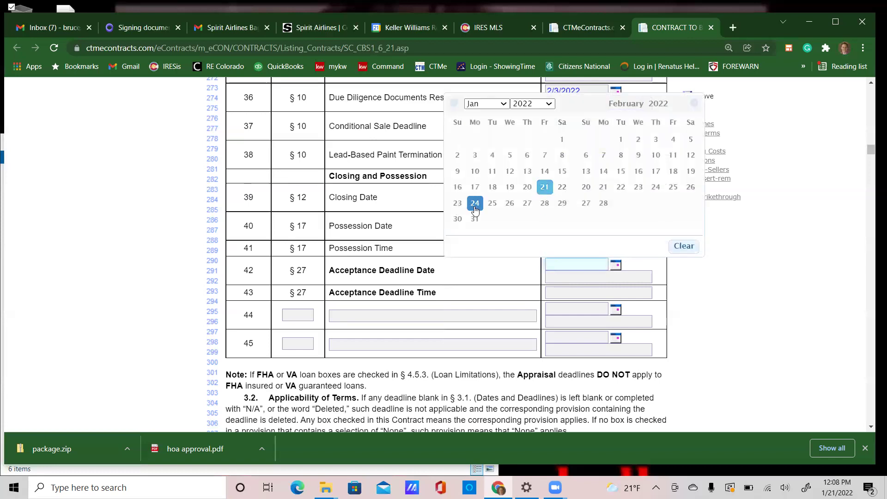
pyautogui.click(475, 203)
pyautogui.click(579, 292)
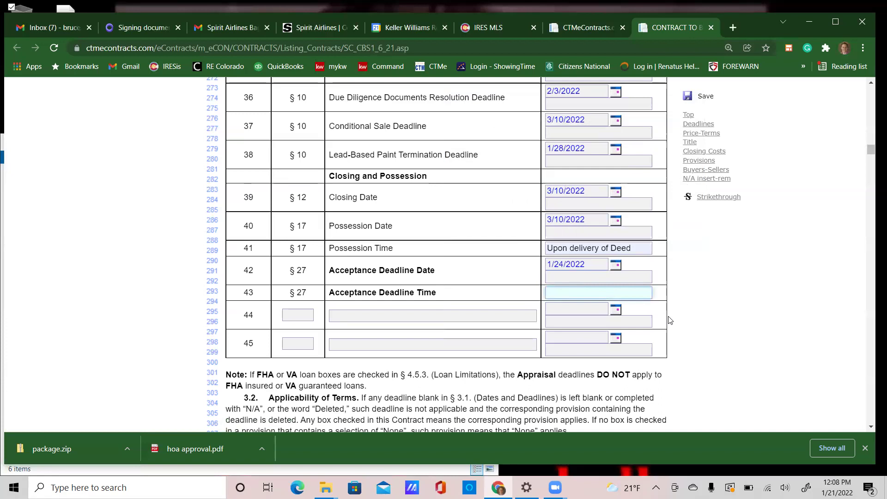
pyautogui.write('9:00AM')
pyautogui.scroll(-3, 693, 293)
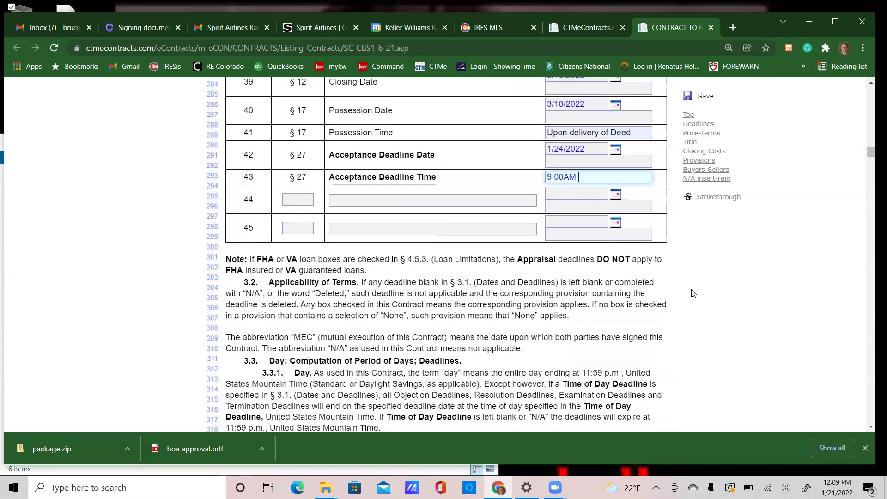
pyautogui.scroll(-4, 692, 293)
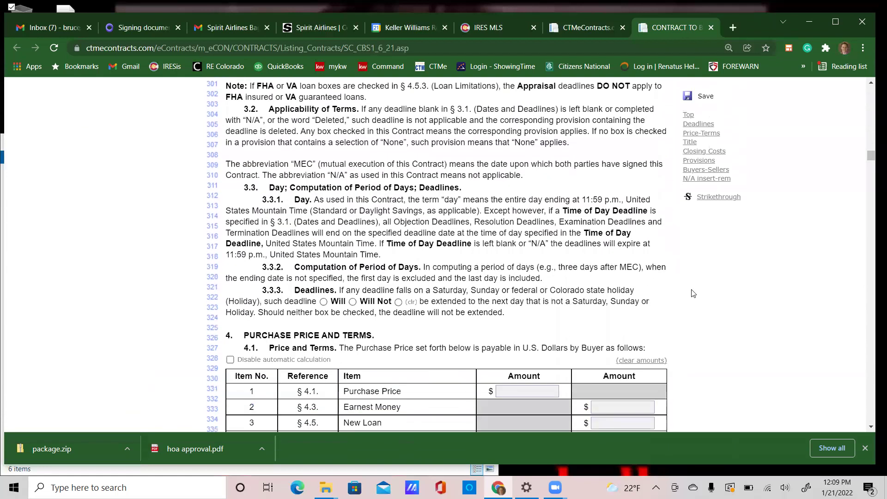
pyautogui.scroll(1, 384, 194)
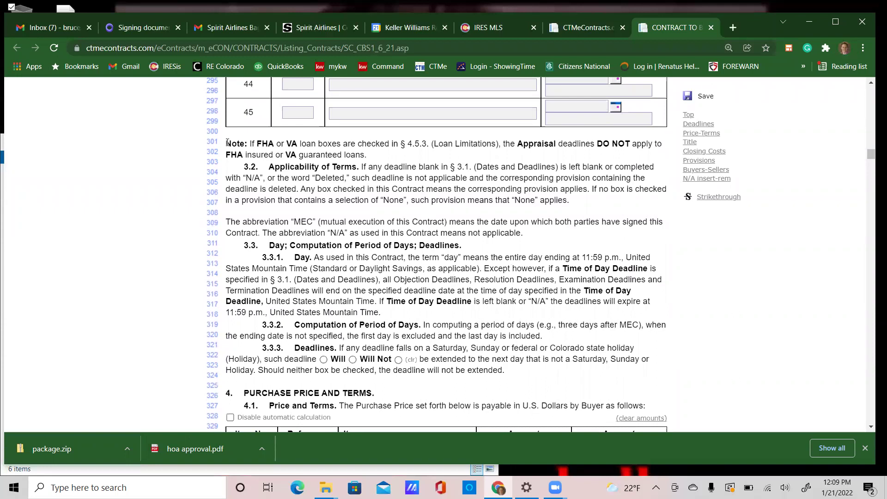
pyautogui.scroll(8, 398, 151)
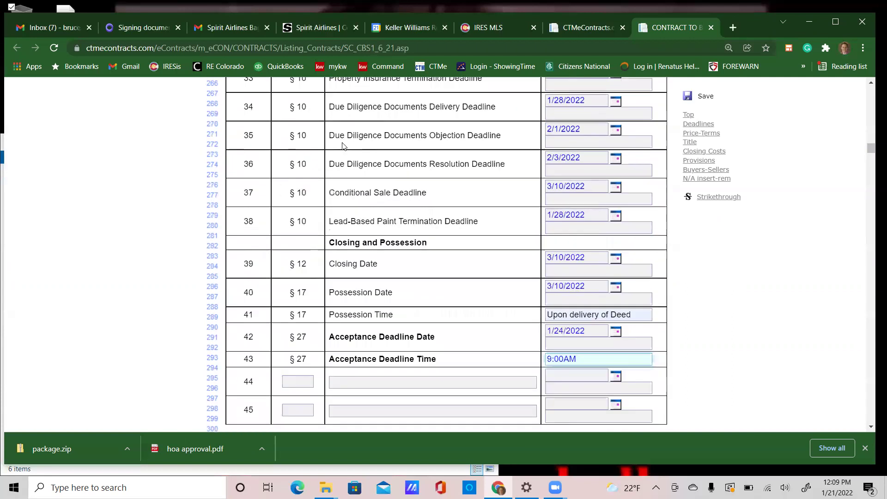
# Review the completed deadlines and choose Will for extending weekend or holiday deadlines in section 3.3.3.
pyautogui.scroll(7, 398, 151)
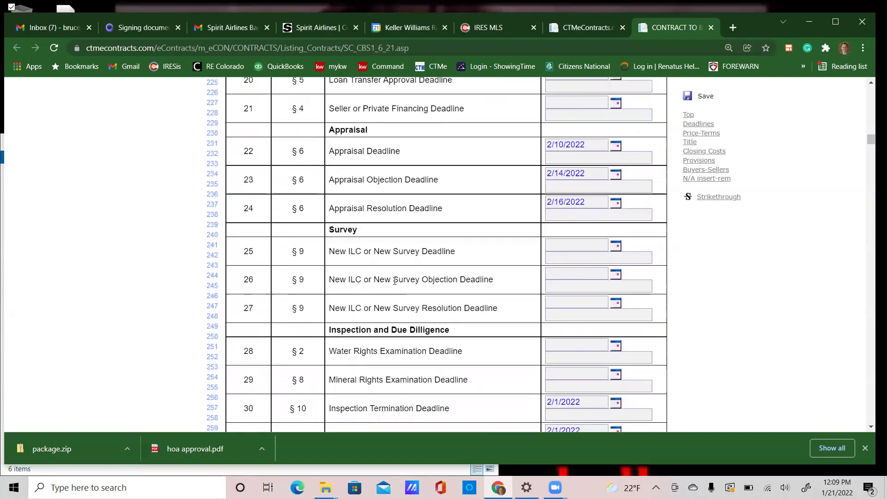
pyautogui.scroll(3, 430, 180)
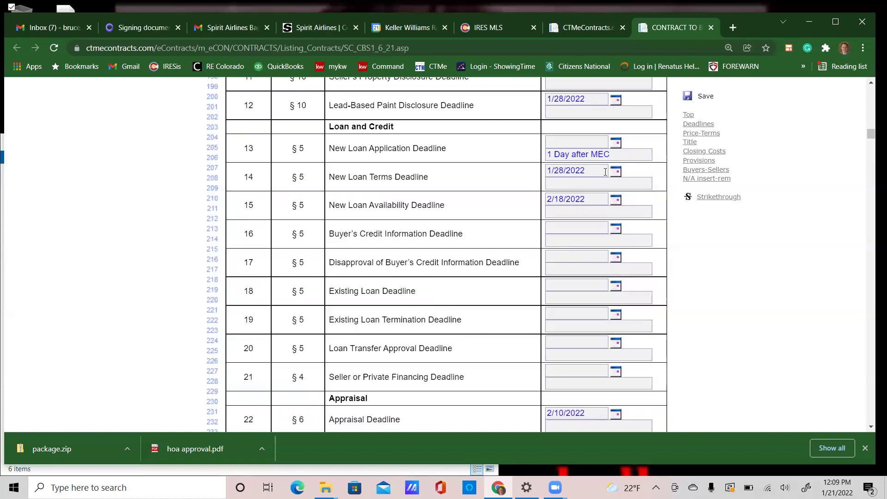
pyautogui.moveTo(294, 148); pyautogui.dragTo(313, 216)
pyautogui.click(312, 208)
pyautogui.scroll(-15, 368, 204)
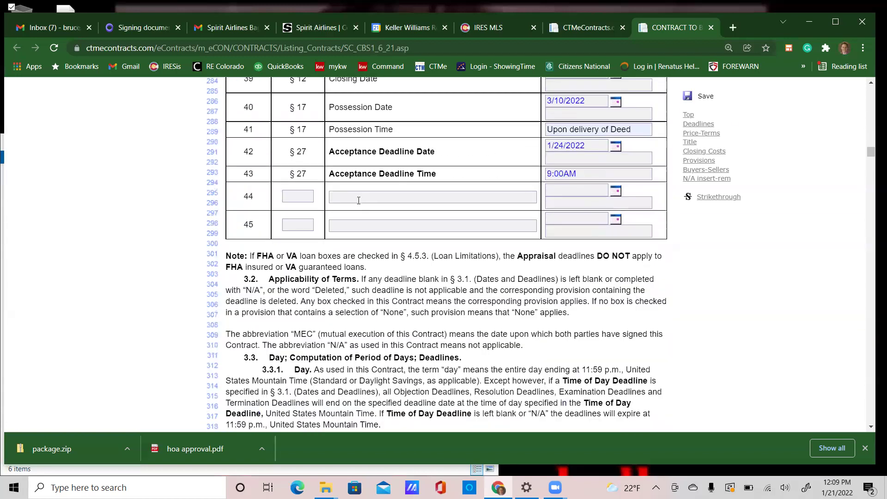
pyautogui.scroll(-1, 279, 203)
pyautogui.scroll(1, 272, 200)
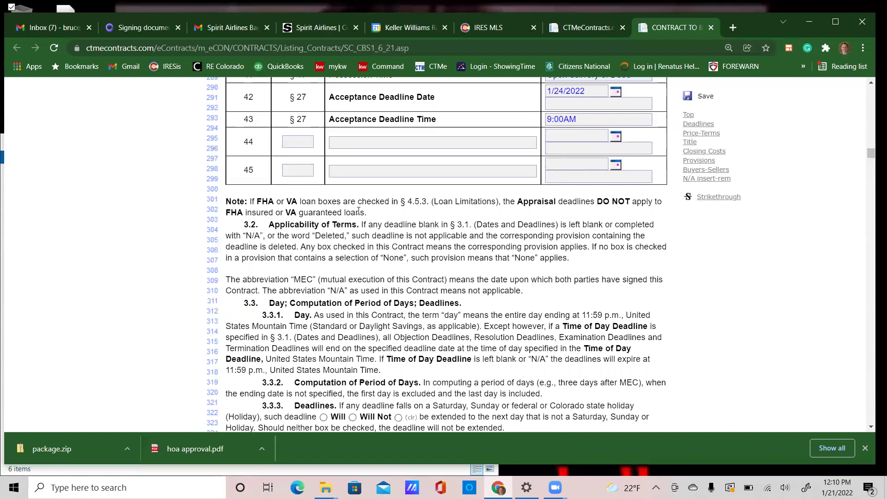
pyautogui.scroll(-3, 364, 235)
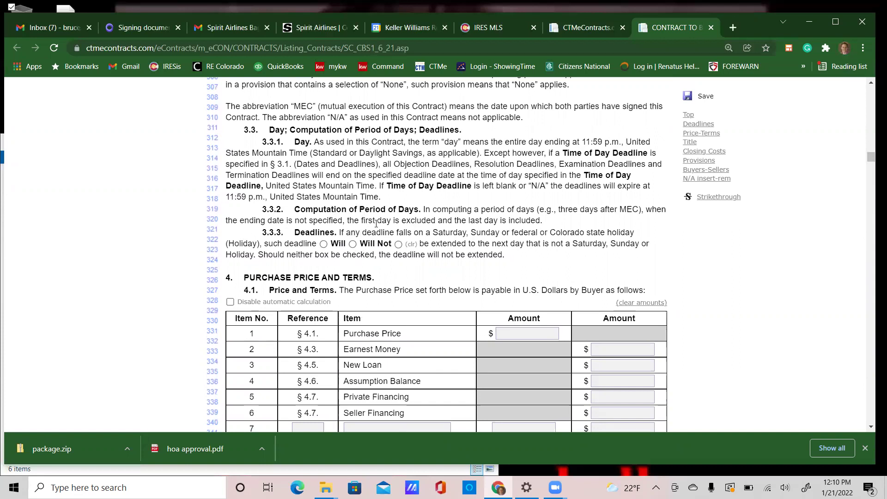
pyautogui.click(324, 244)
# Set the Purchase Price to 500000 and the Earnest Money to 10000 in the section 4.1 price table.
pyautogui.scroll(10, 554, 203)
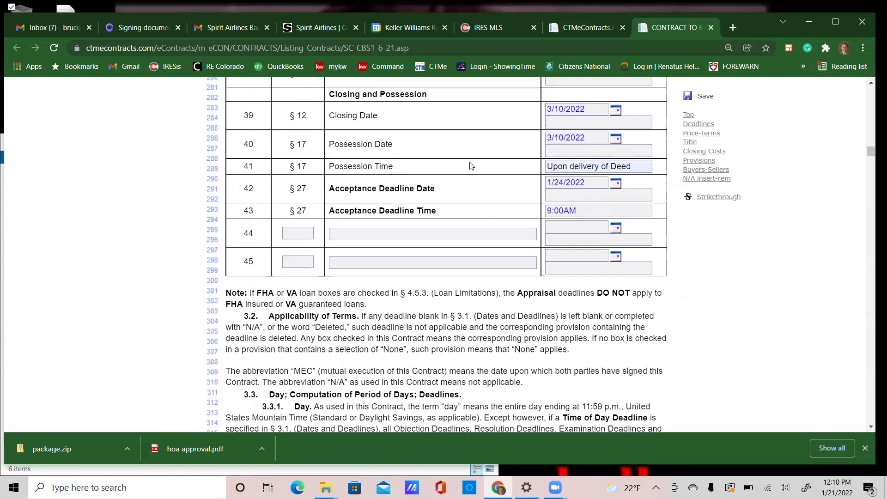
pyautogui.scroll(12, 555, 202)
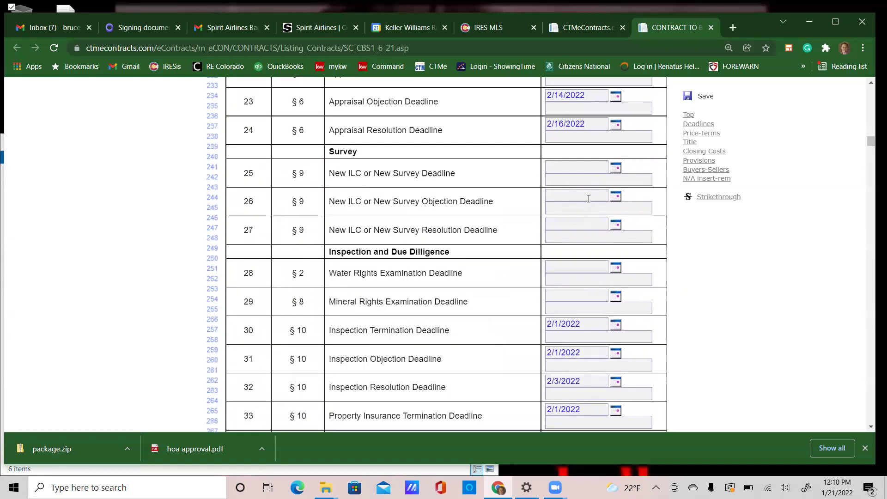
pyautogui.scroll(-15, 591, 199)
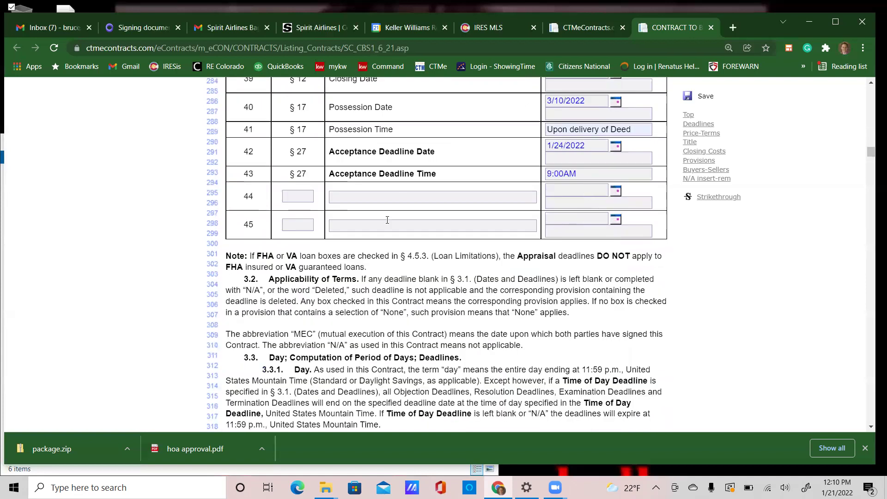
pyautogui.scroll(-6, 387, 220)
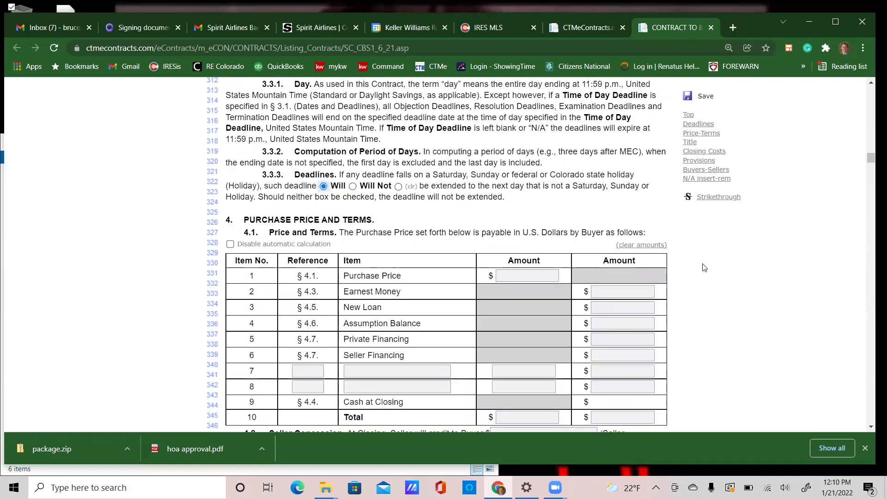
pyautogui.scroll(-1, 703, 265)
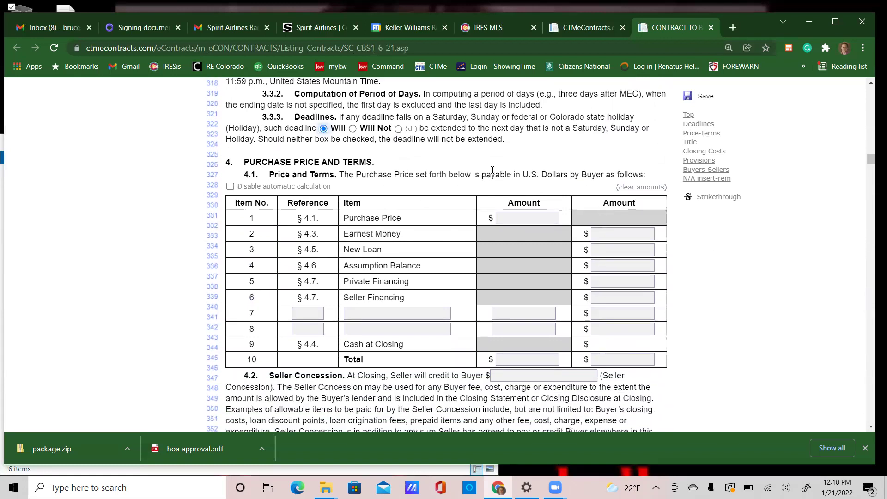
pyautogui.scroll(-1, 492, 170)
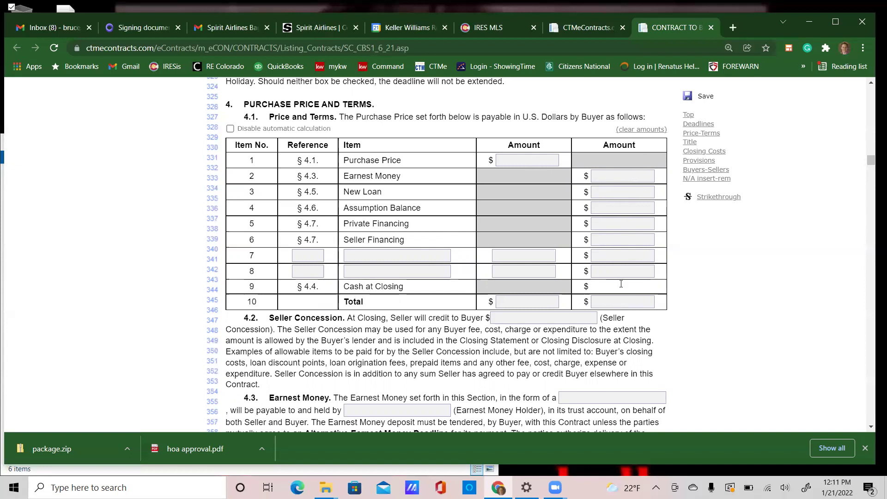
pyautogui.click(542, 161)
pyautogui.write('500000')
pyautogui.press('Tab')
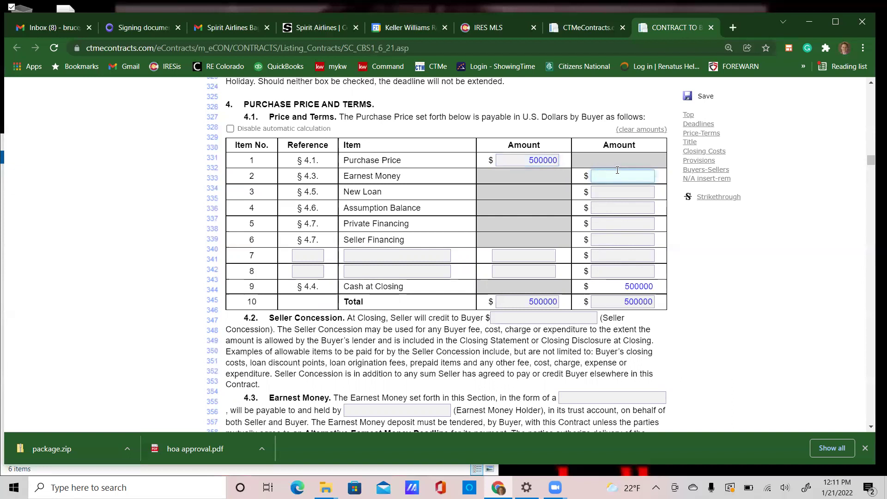
pyautogui.write('10000')
pyautogui.press('Tab')
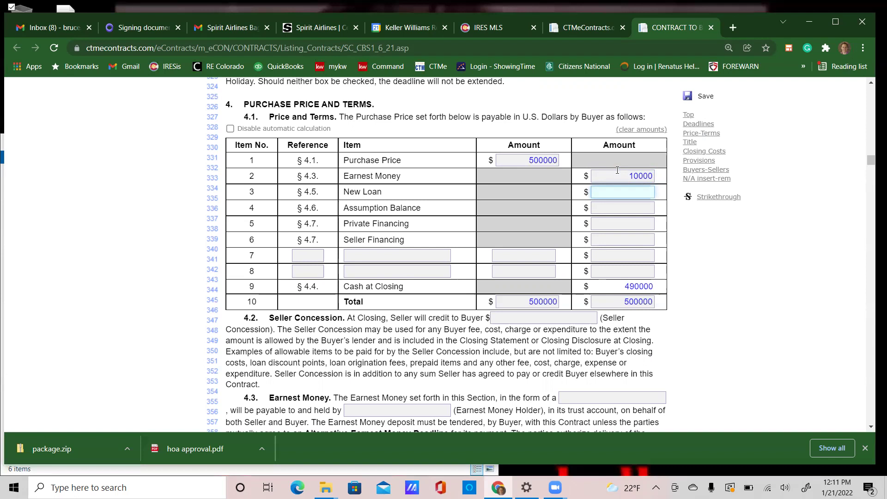
# Set the New Loan amount to 400000 in the price table and check the Cash at Closing amount.
pyautogui.moveTo(399, 194); pyautogui.dragTo(325, 194)
pyautogui.click(642, 193)
pyautogui.write('400000')
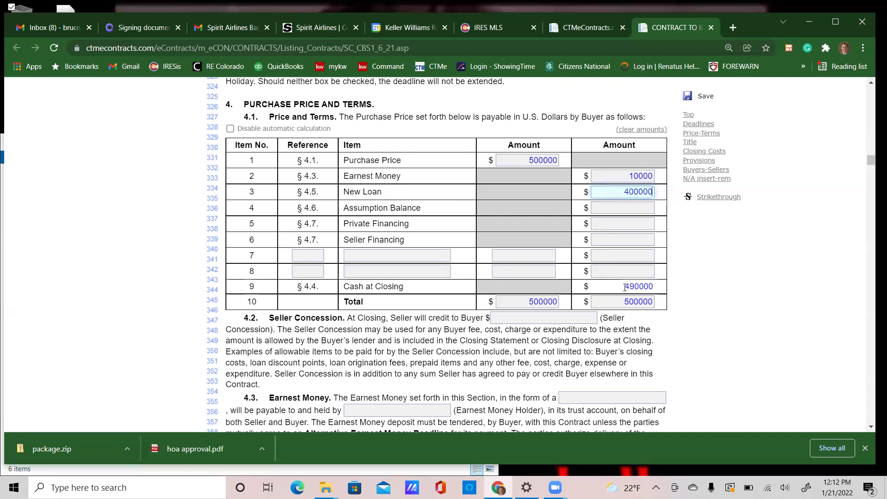
pyautogui.press('Tab')
pyautogui.moveTo(631, 286); pyautogui.dragTo(661, 288)
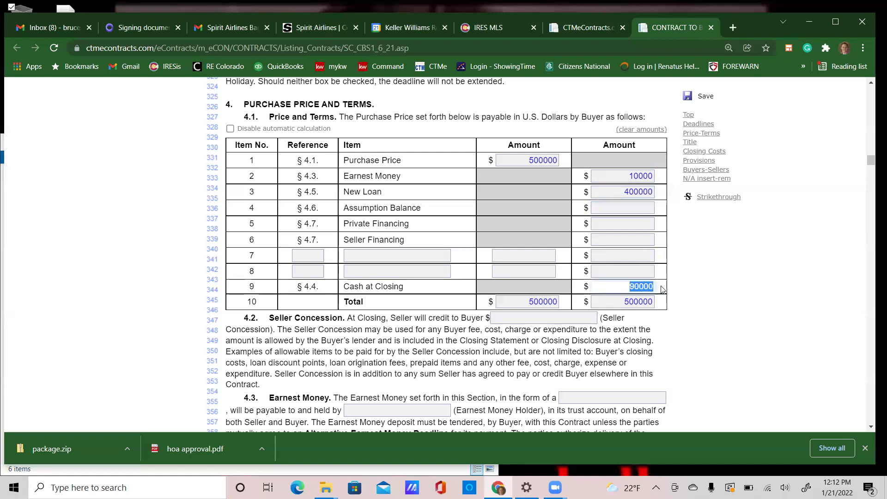
pyautogui.click(669, 289)
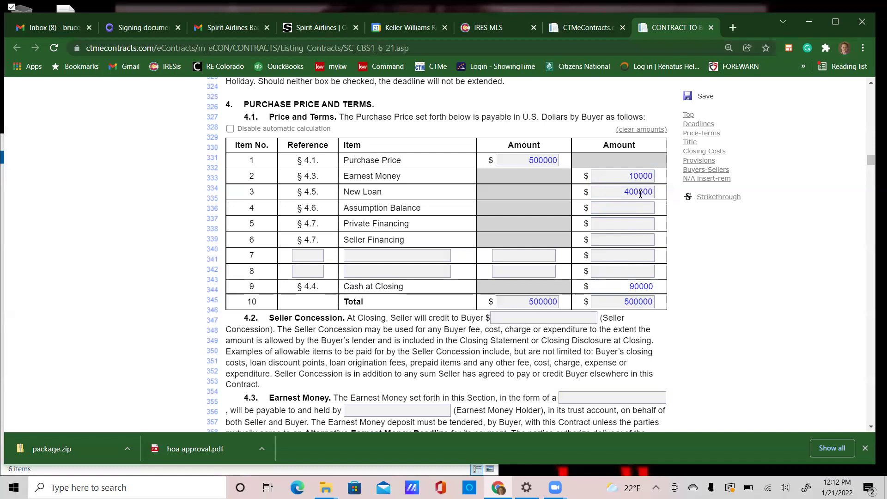
# Try to override the Cash at Closing amount with 100000.
pyautogui.doubleClick(651, 287)
pyautogui.write('100000')
pyautogui.press('Tab')
pyautogui.click(644, 287)
pyautogui.doubleClick(653, 287)
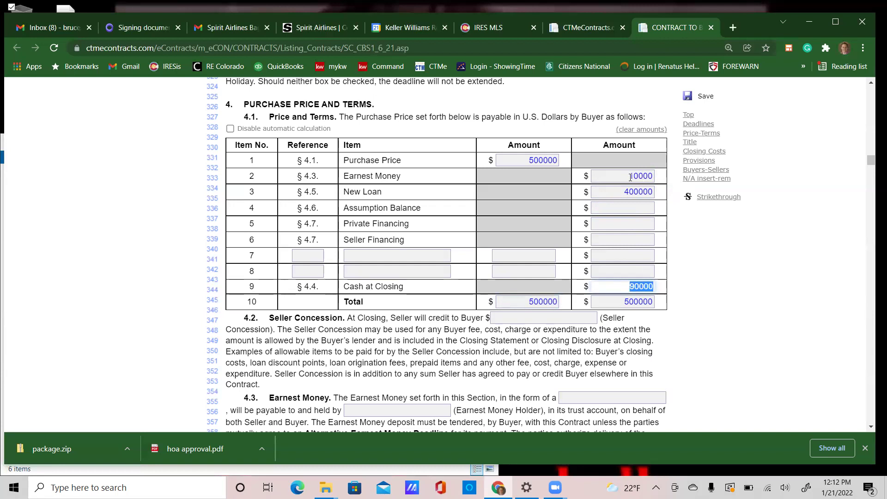
# Compare the Earnest Money, Total and Purchase Price amounts in the price table.
pyautogui.doubleClick(653, 176)
pyautogui.click(718, 337)
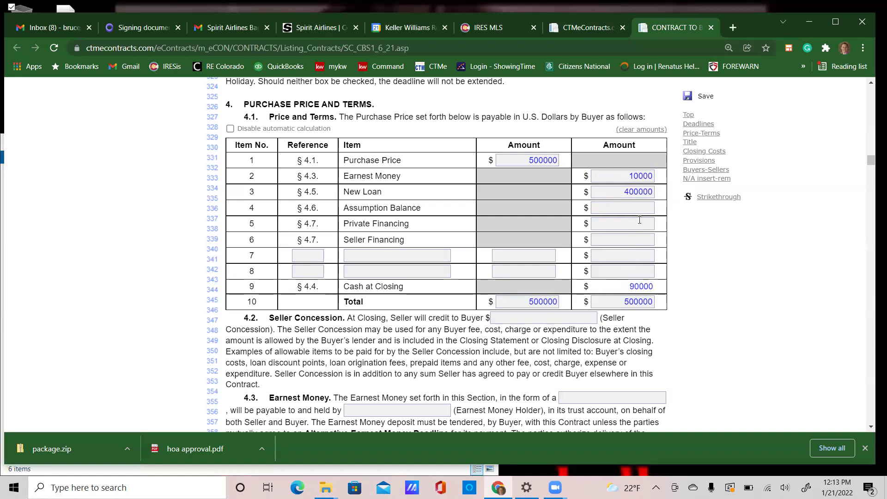
pyautogui.moveTo(622, 303); pyautogui.dragTo(659, 303)
pyautogui.moveTo(525, 159); pyautogui.dragTo(586, 166)
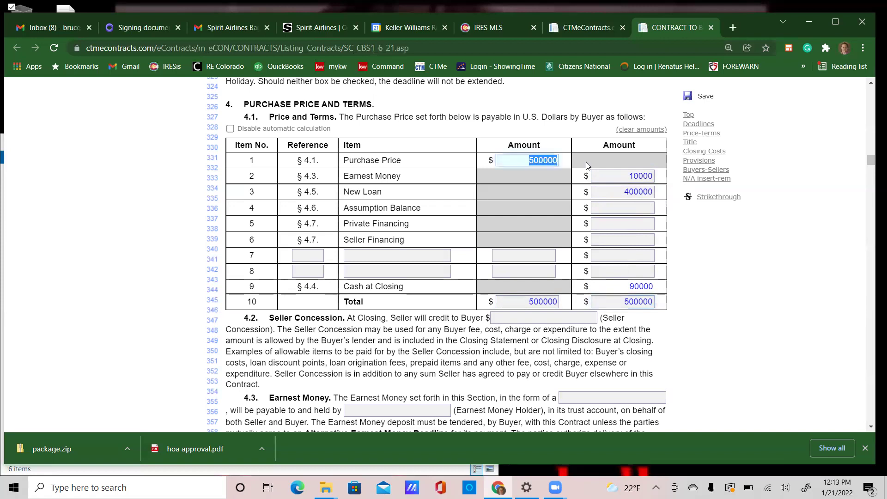
pyautogui.click(689, 340)
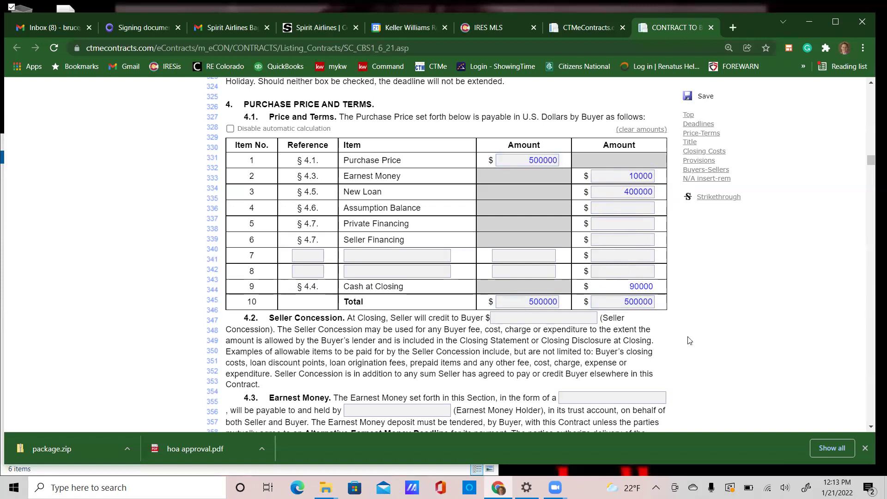
# Set the Seller Concession credited to the buyer in section 4.2 to 6000.
pyautogui.scroll(1, 682, 352)
pyautogui.scroll(-2, 682, 352)
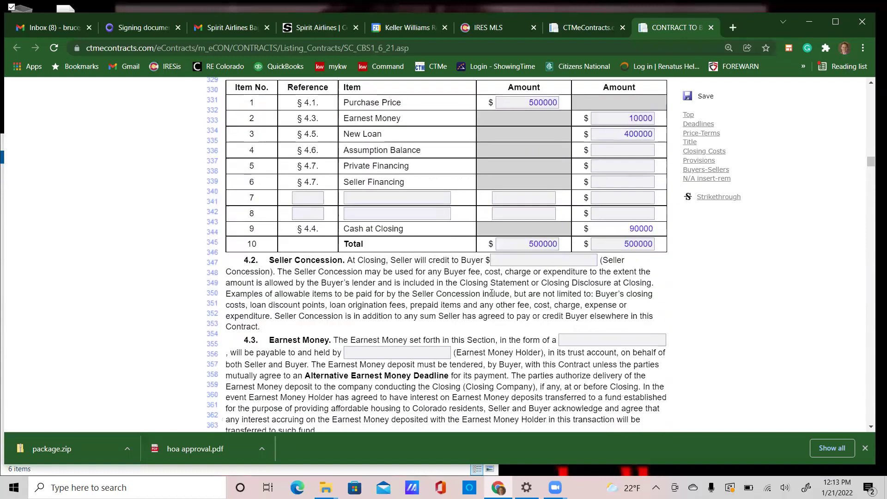
pyautogui.click(516, 260)
pyautogui.write('0')
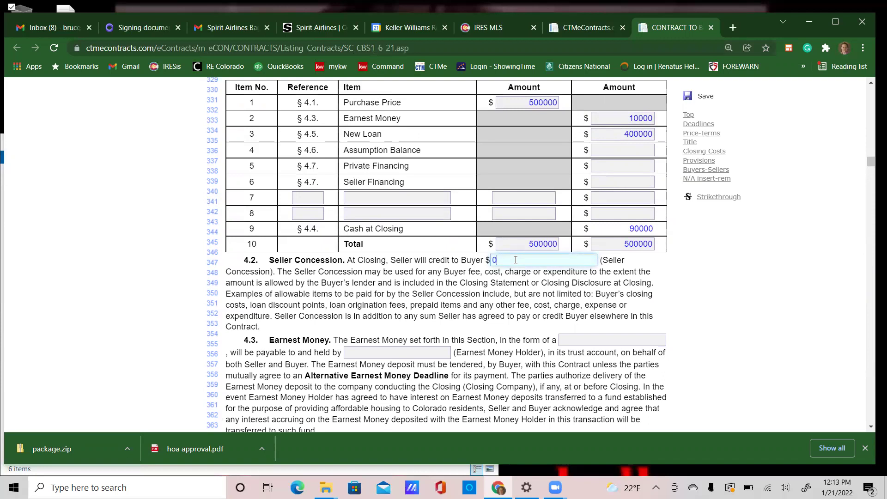
pyautogui.press('BackSpace')
pyautogui.write('6000')
pyautogui.press('Tab')
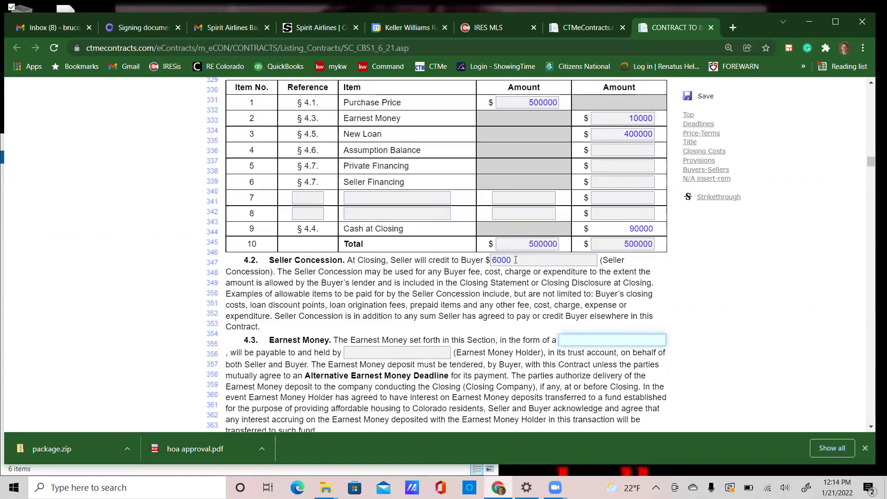
# Replace the Seller Concession amount in section 4.2 with 0.
pyautogui.doubleClick(516, 259)
pyautogui.press('BackSpace')
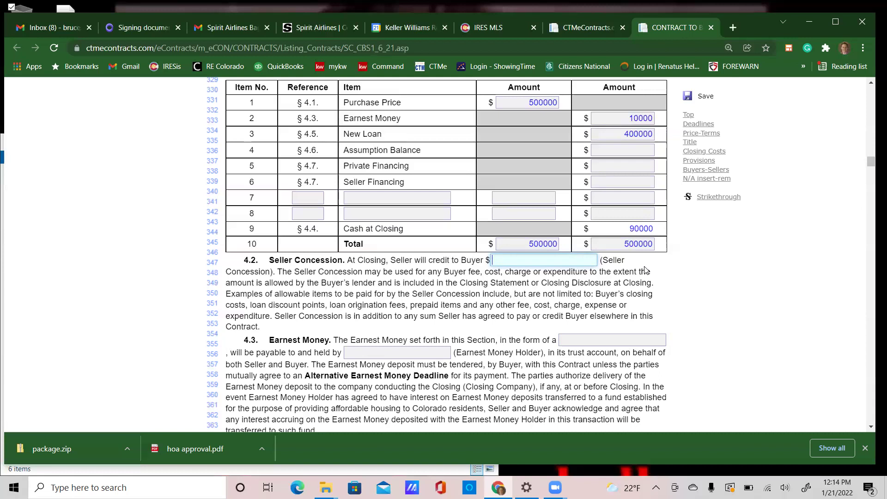
pyautogui.write('0')
pyautogui.scroll(-2, 587, 335)
pyautogui.scroll(-1, 590, 329)
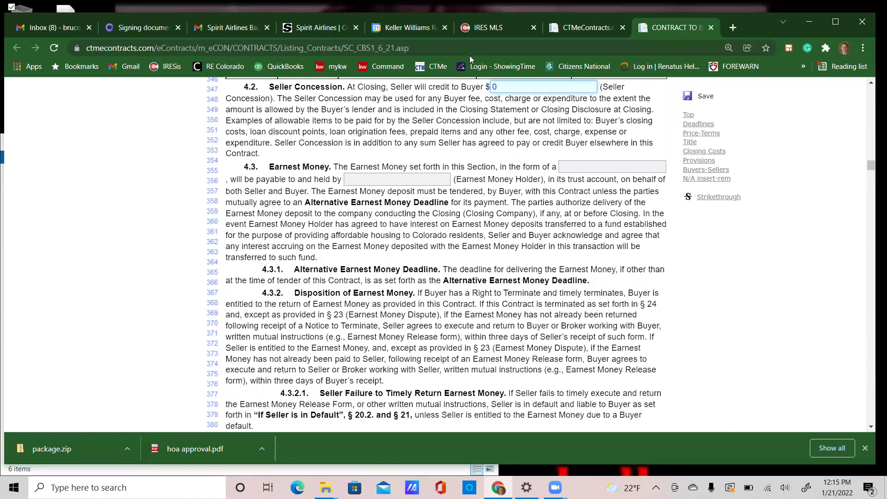
# Switch to IRES MLS, search listings for street number 4568 and open the first matched listing.
pyautogui.hotkey('ctrl', '6')
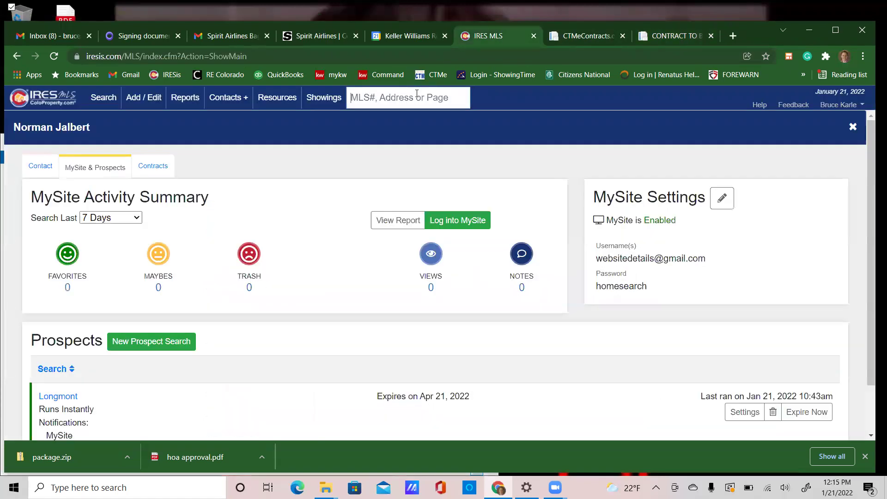
pyautogui.click(416, 94)
pyautogui.write('4568b')
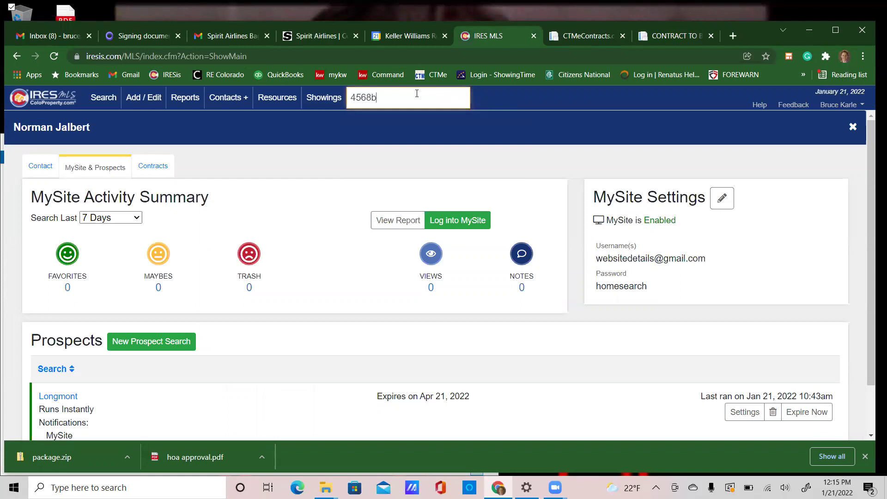
pyautogui.press('BackSpace')
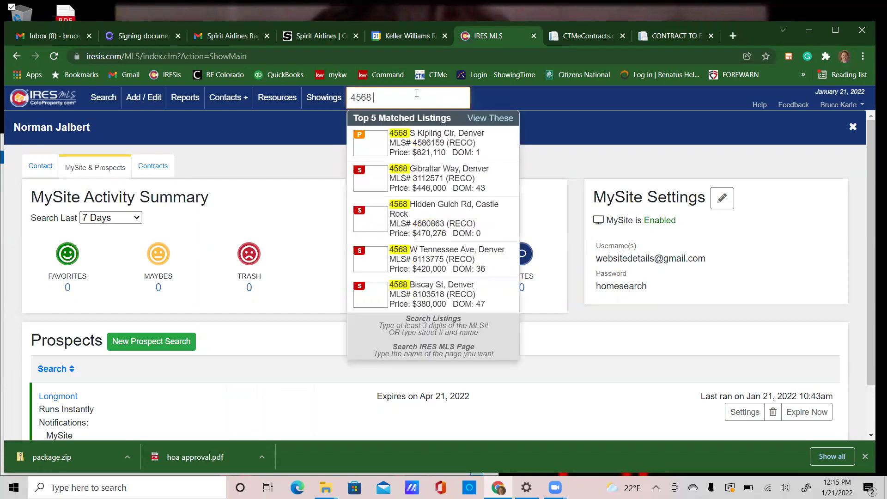
pyautogui.click(480, 146)
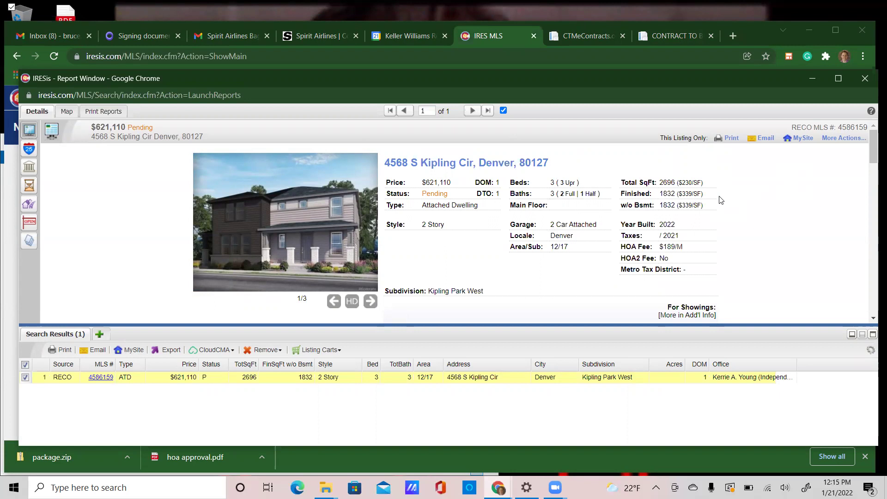
# Examine the Minimum Earnest Money and Earnest Money Recipient in the listing's Transaction Information.
pyautogui.scroll(-5, 723, 200)
pyautogui.scroll(-5, 722, 200)
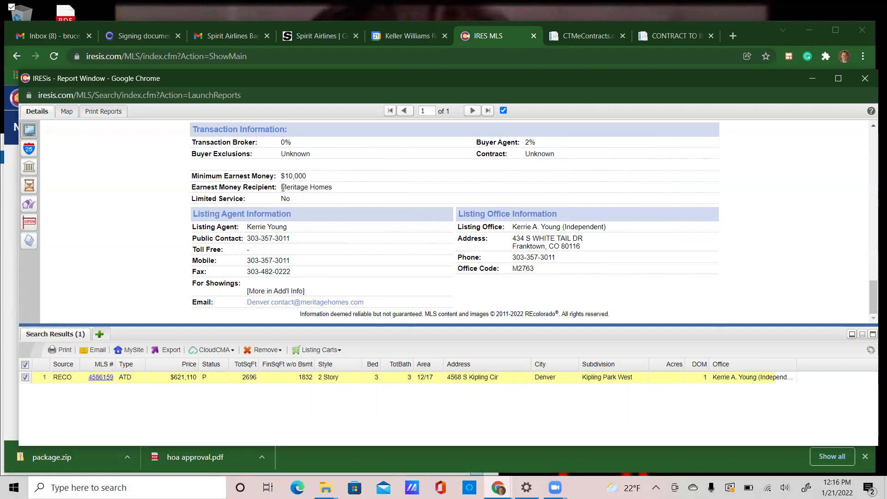
pyautogui.tripleClick(331, 186)
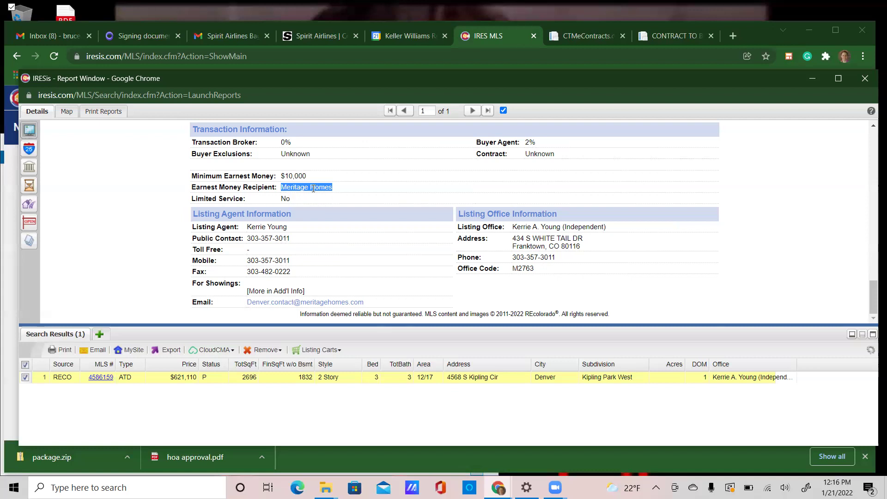
pyautogui.scroll(15, 401, 196)
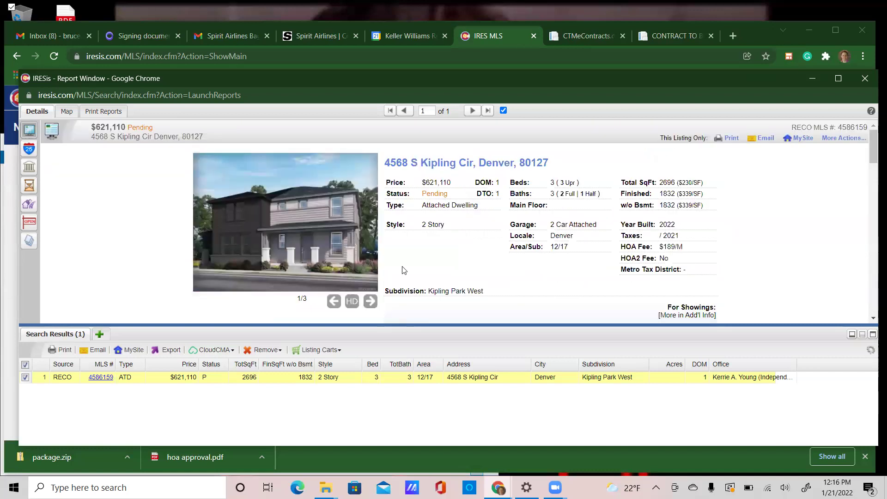
pyautogui.scroll(-15, 404, 270)
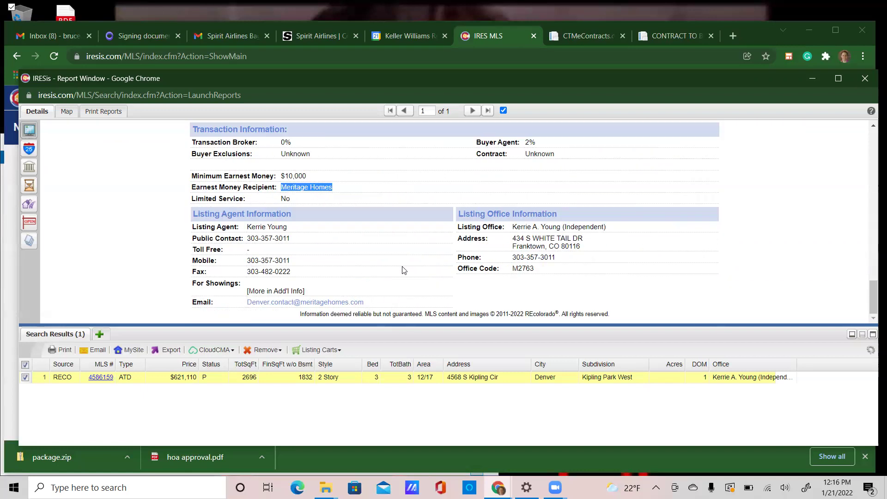
pyautogui.click(361, 191)
# Return to the contract in CTM eContracts and enter "good funds" as the form of Earnest Money in section 4.3.
pyautogui.click(674, 36)
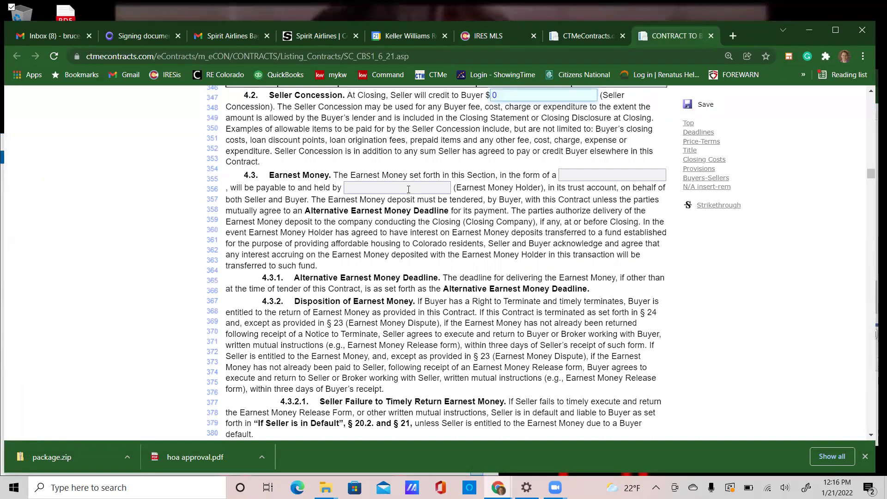
pyautogui.click(584, 175)
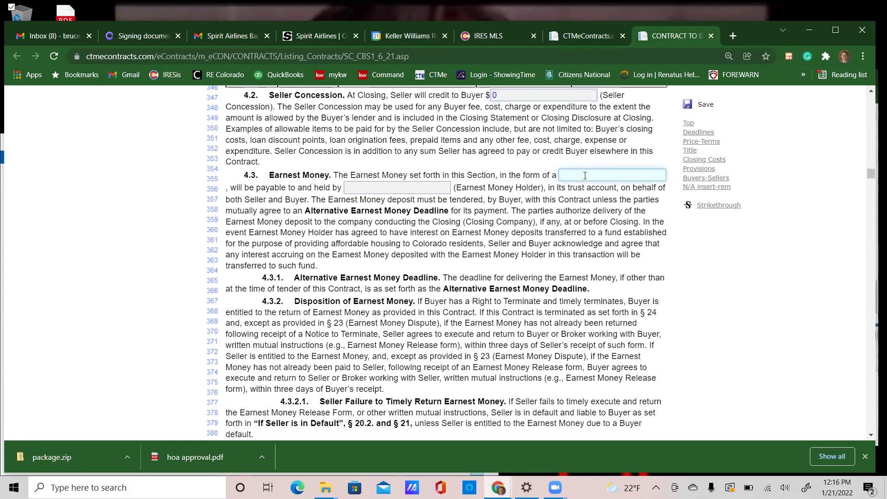
pyautogui.write('good funds')
# Try 5000 as the Earnest Money amount in the section 4.1 price table, and change it back to 10000.
pyautogui.scroll(5, 584, 175)
pyautogui.scroll(1, 642, 251)
pyautogui.doubleClick(630, 241)
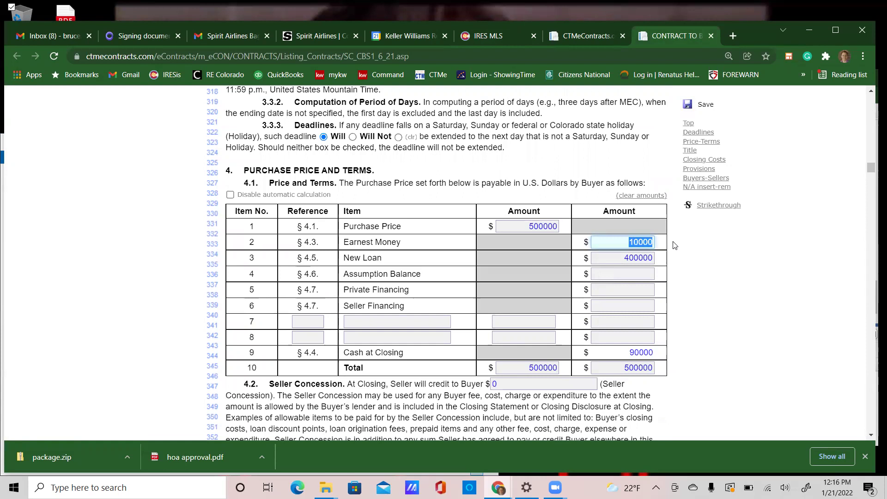
pyautogui.write('5000')
pyautogui.press('BackSpace')
pyautogui.press('BackSpace')
pyautogui.press('BackSpace')
pyautogui.press('BackSpace')
pyautogui.write('10000')
pyautogui.press('Tab')
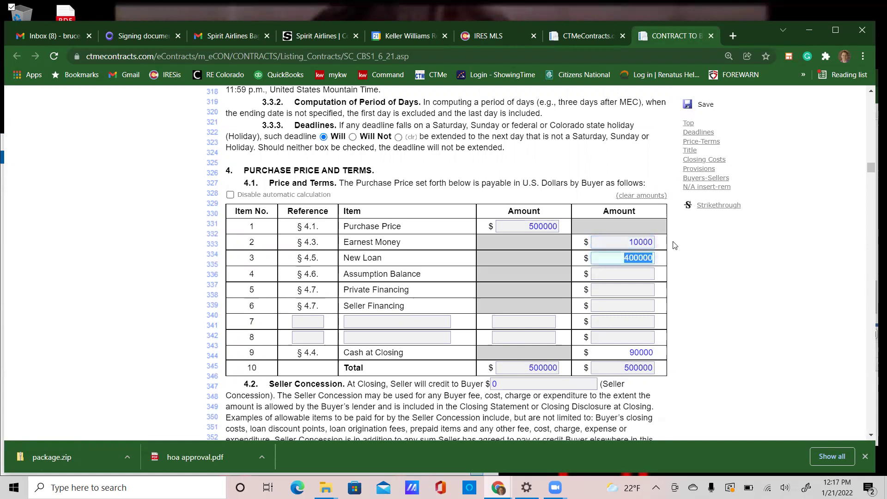
pyautogui.click(693, 252)
# Enter "First American Title" as the Earnest Money Holder in section 4.3.
pyautogui.scroll(-3, 699, 252)
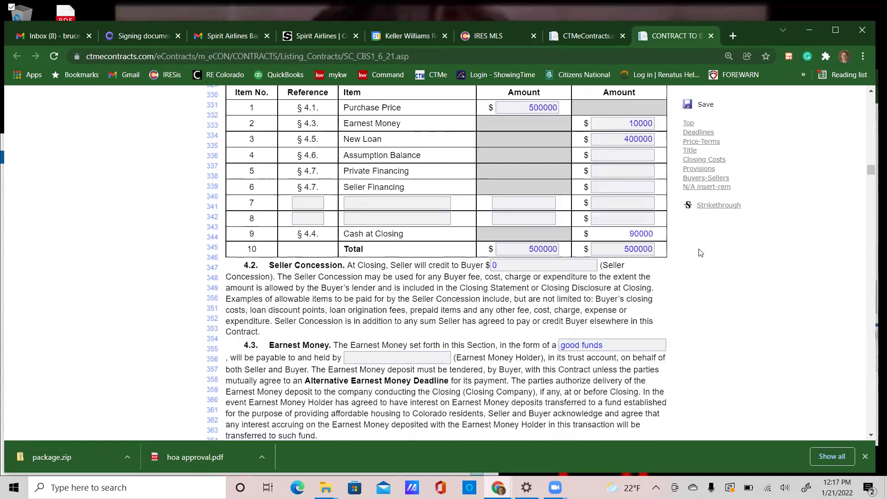
pyautogui.scroll(-1, 698, 252)
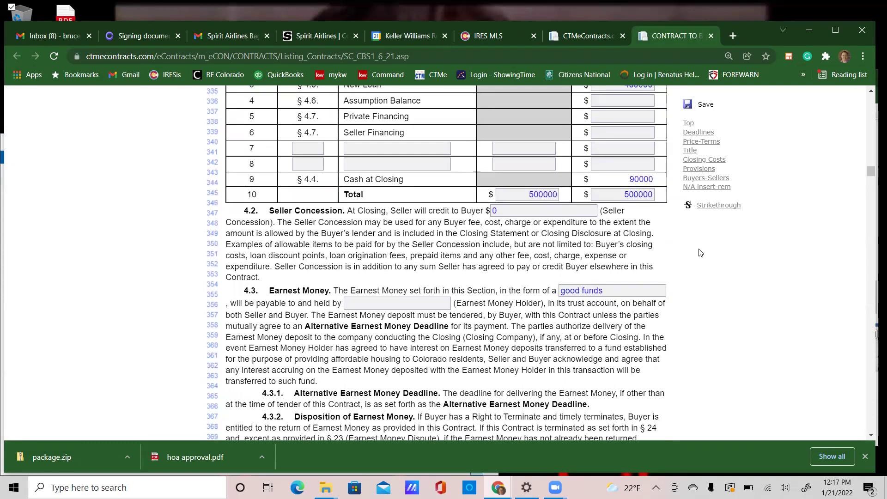
pyautogui.scroll(-2, 590, 167)
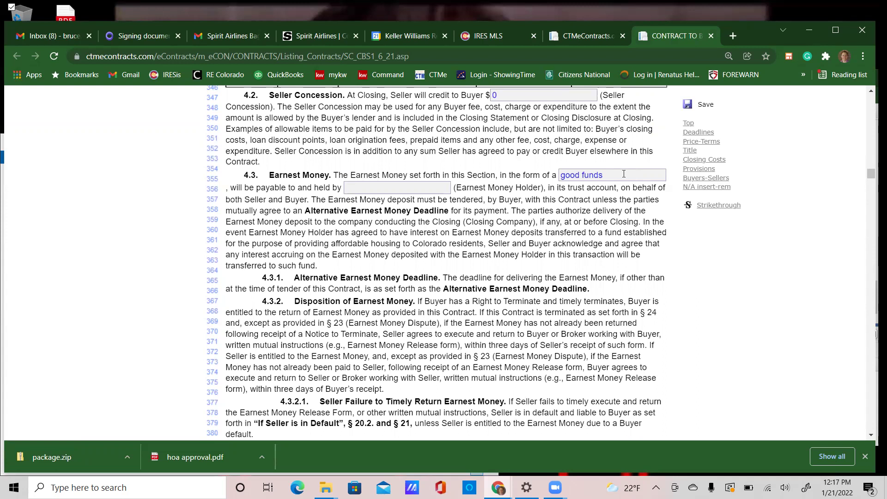
pyautogui.click(367, 186)
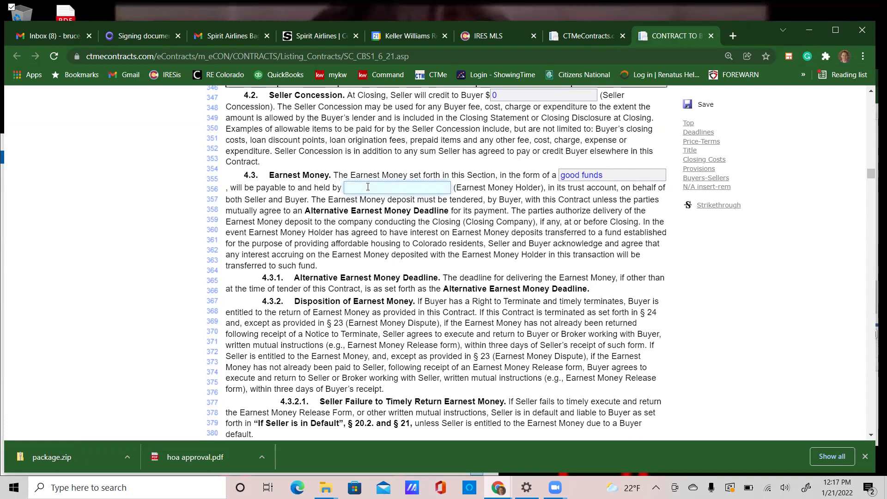
pyautogui.write('First Amwr')
pyautogui.press('BackSpace')
pyautogui.press('BackSpace')
pyautogui.write('erican Title')
# Read through sections 4.3.1 to 4.4.3 and compare the Available Funds clause with the Cash at Closing amount in section 4.1.
pyautogui.scroll(-3, 507, 209)
pyautogui.scroll(-2, 507, 209)
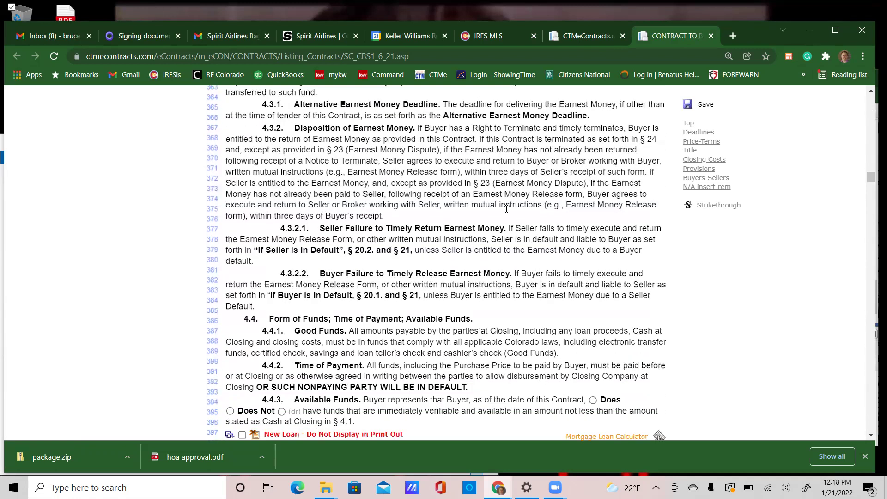
pyautogui.scroll(-2, 507, 209)
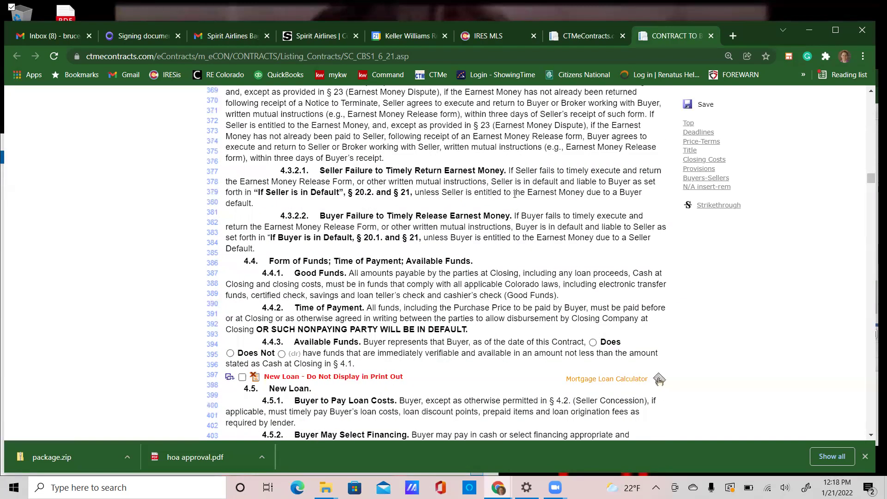
pyautogui.scroll(-5, 514, 193)
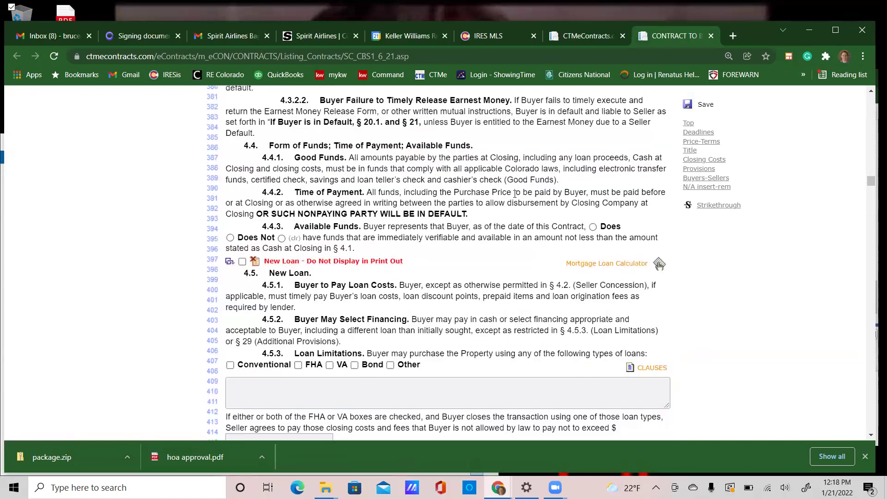
pyautogui.scroll(-1, 515, 194)
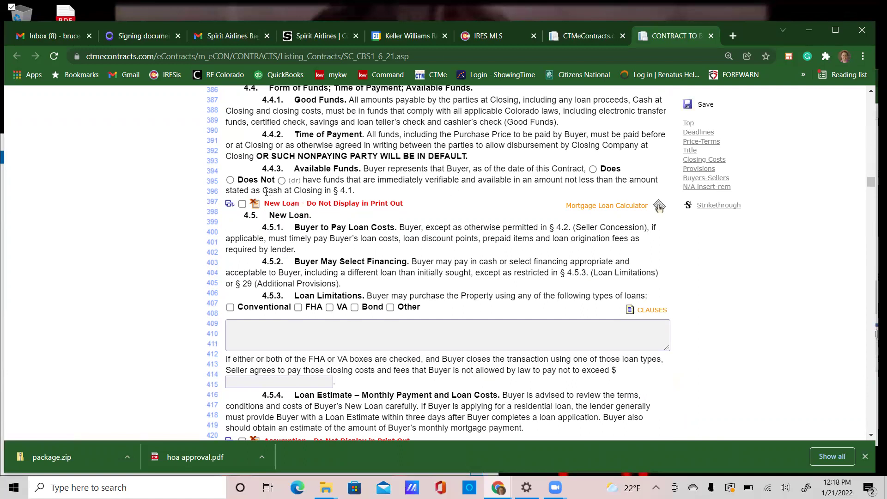
pyautogui.moveTo(263, 190); pyautogui.dragTo(355, 191)
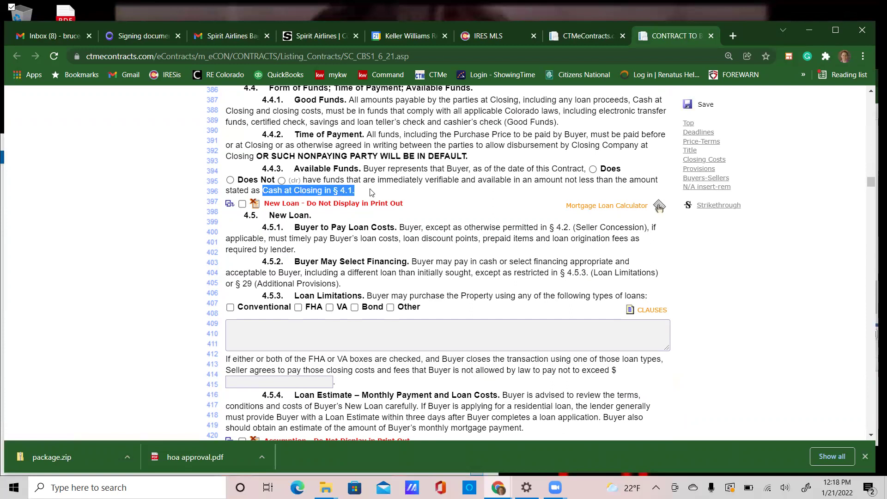
pyautogui.scroll(6, 418, 194)
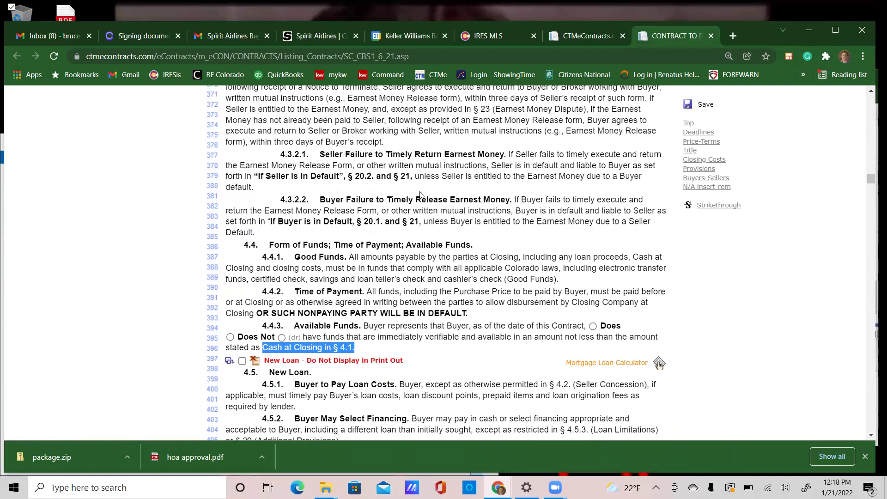
pyautogui.scroll(7, 349, 296)
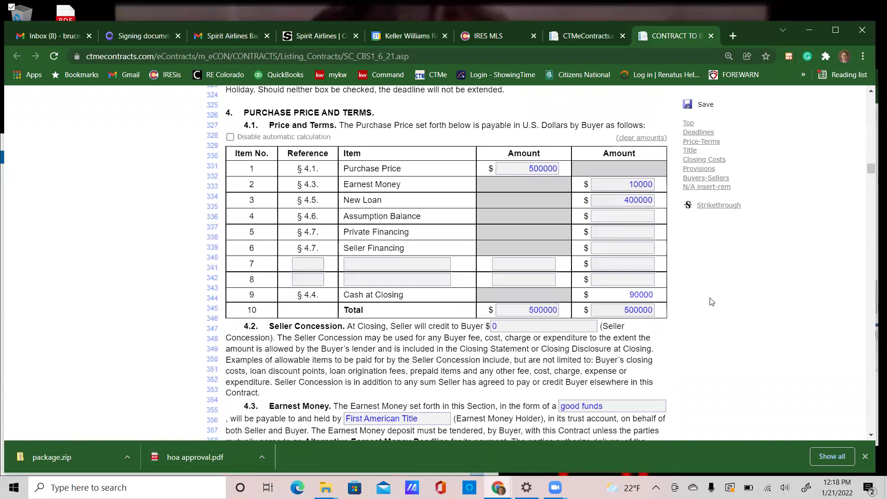
pyautogui.scroll(-4, 711, 301)
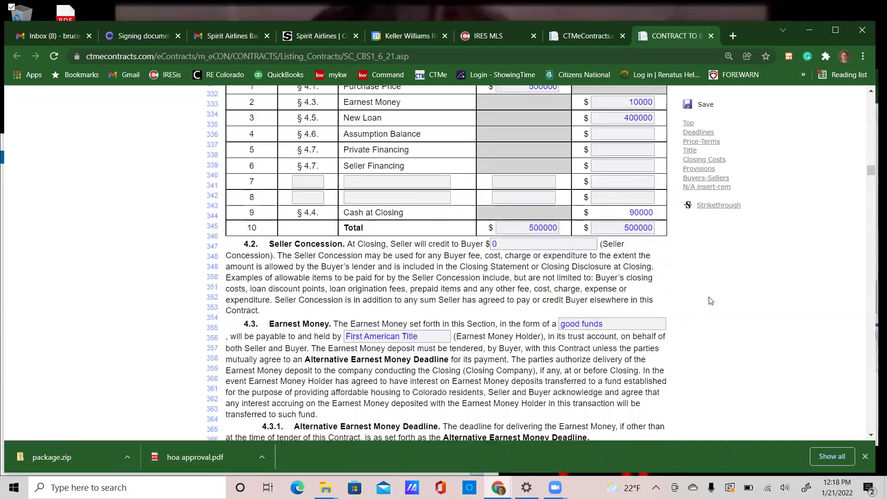
pyautogui.scroll(-5, 710, 301)
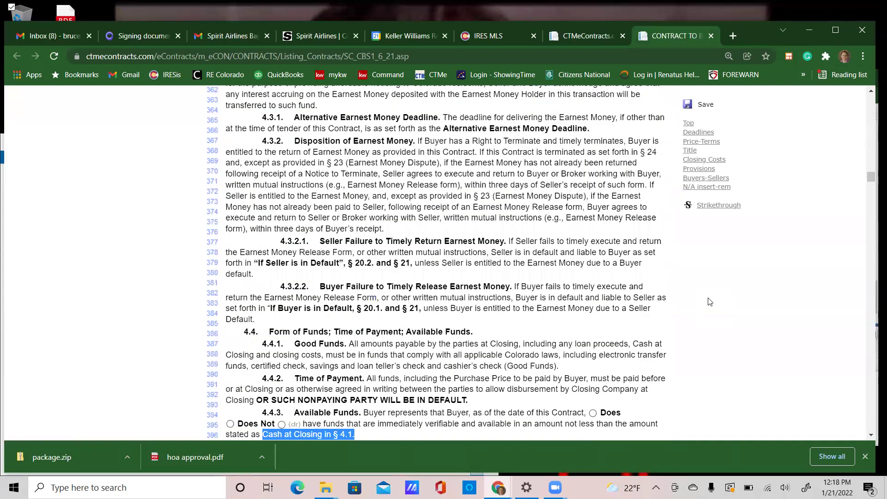
pyautogui.scroll(-3, 710, 301)
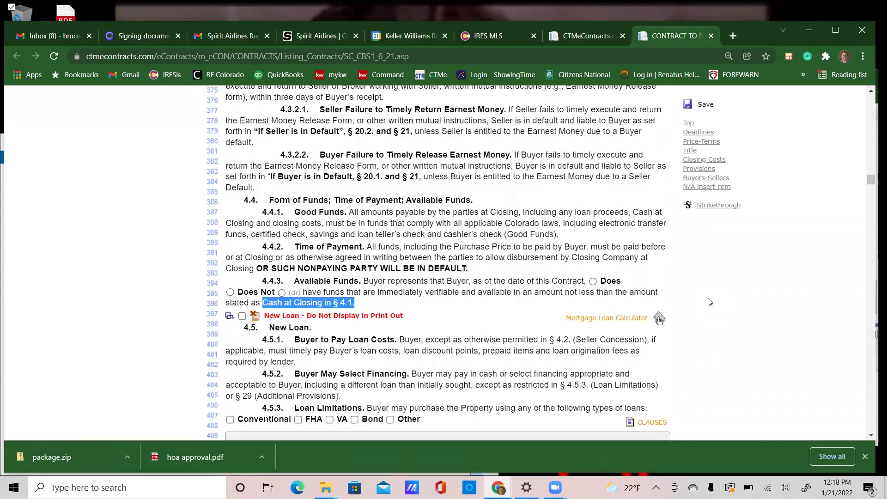
pyautogui.scroll(-1, 710, 301)
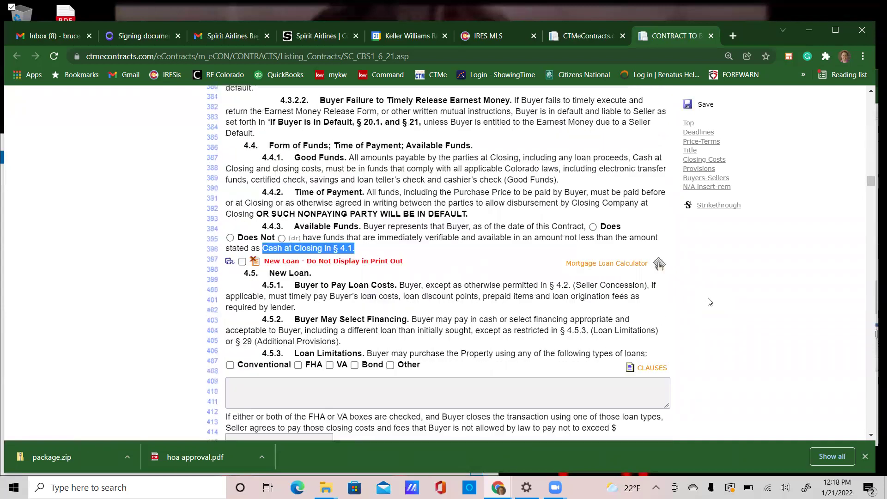
# Mark in section 4.4.3 that the Buyer "Does" have immediately verifiable and available funds.
pyautogui.click(490, 267)
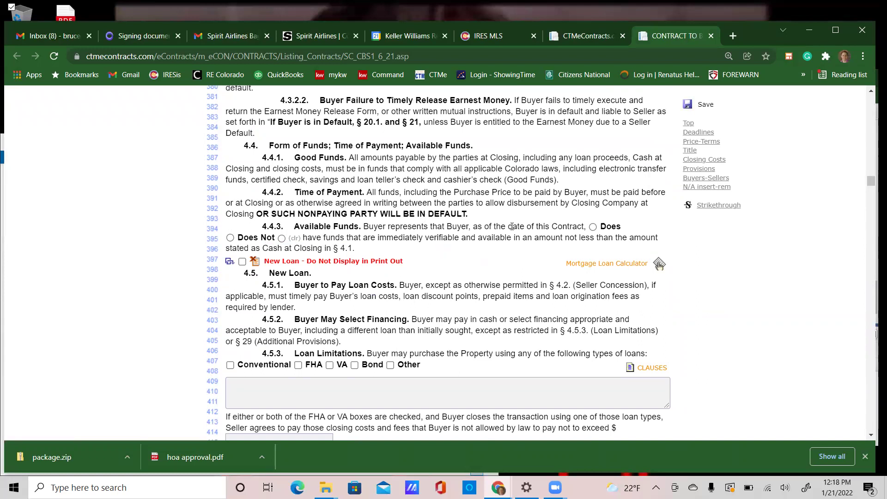
pyautogui.click(593, 227)
# Review the Cash at Closing amount and the closing and possession dates, and return to the Available Funds clause.
pyautogui.scroll(11, 593, 229)
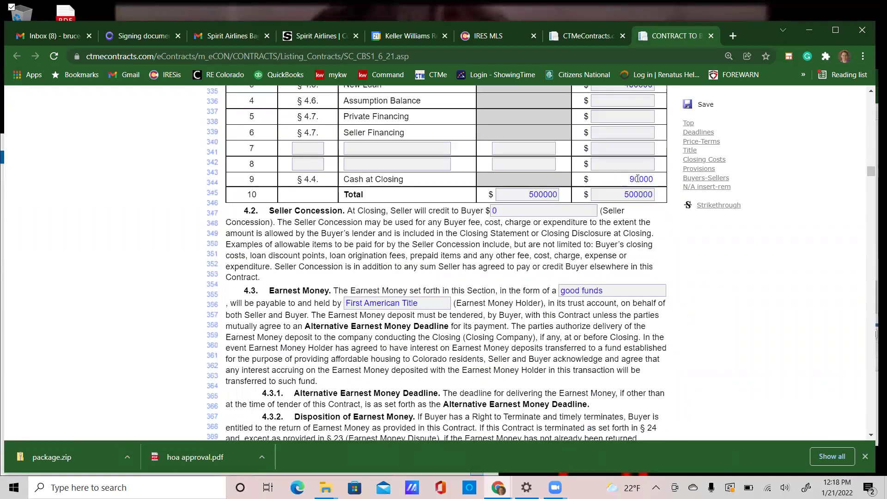
pyautogui.scroll(11, 538, 241)
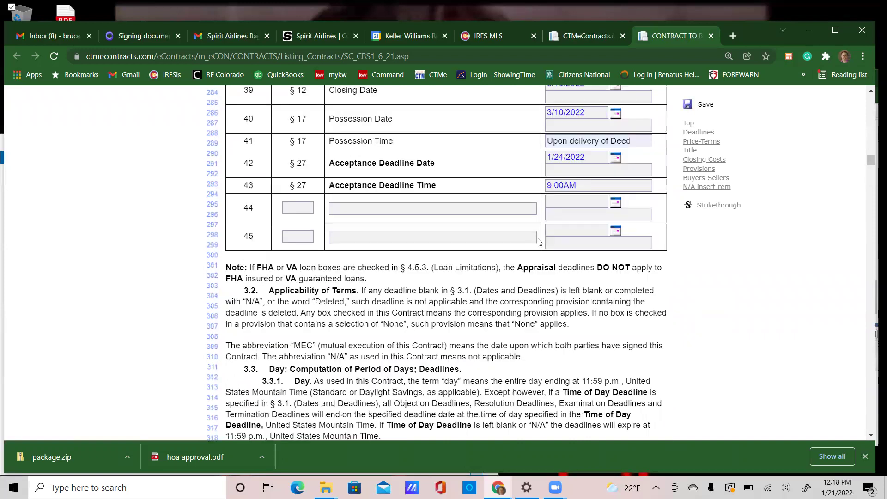
pyautogui.scroll(3, 539, 241)
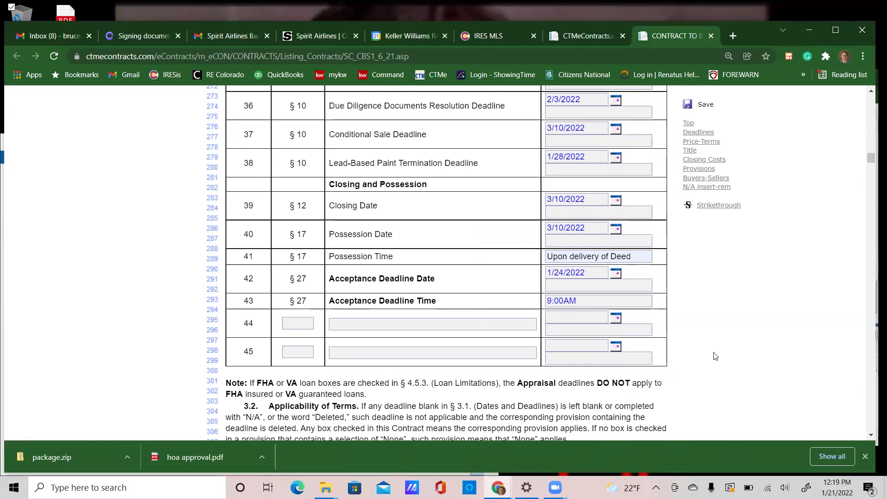
pyautogui.scroll(-6, 713, 334)
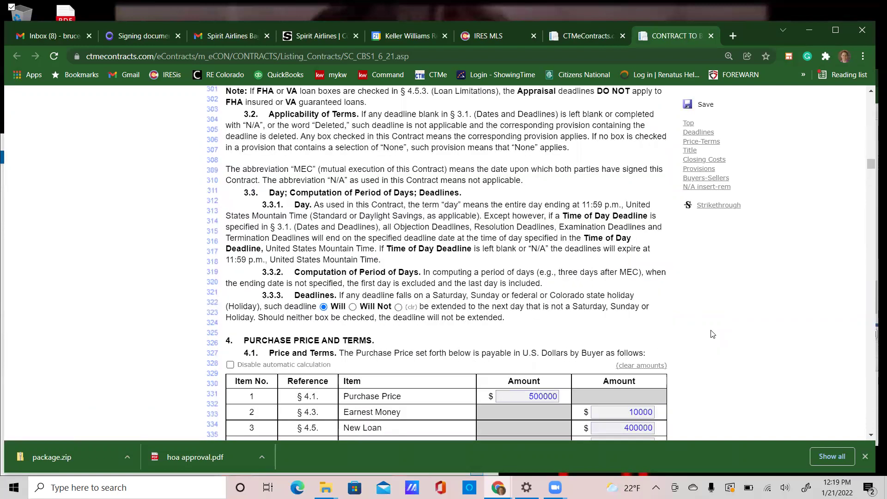
pyautogui.scroll(-6, 712, 334)
pyautogui.scroll(-3, 713, 334)
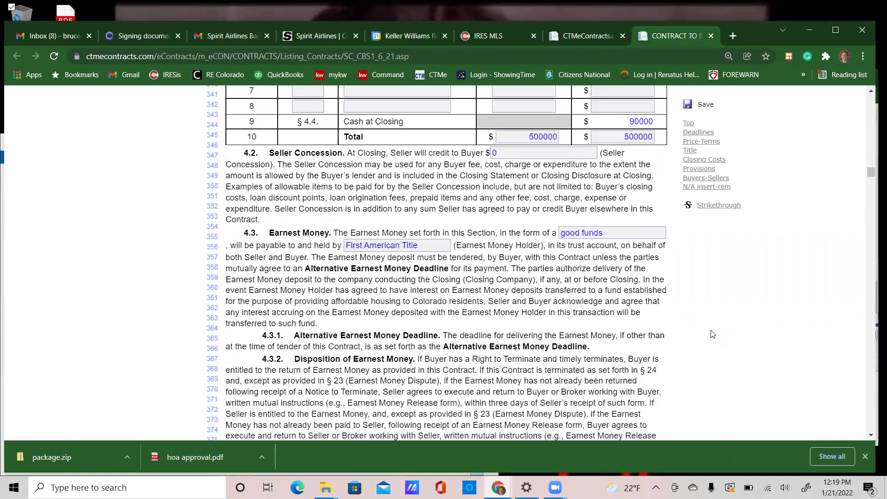
pyautogui.scroll(-1, 713, 334)
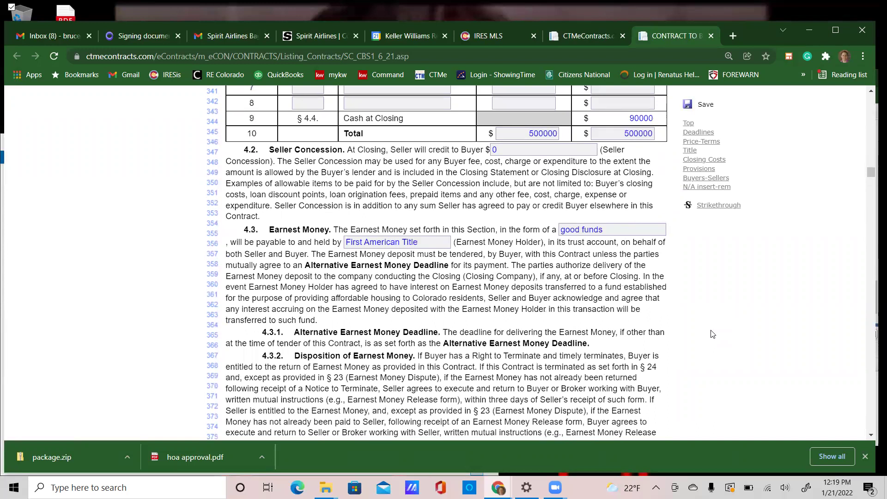
pyautogui.scroll(-6, 713, 334)
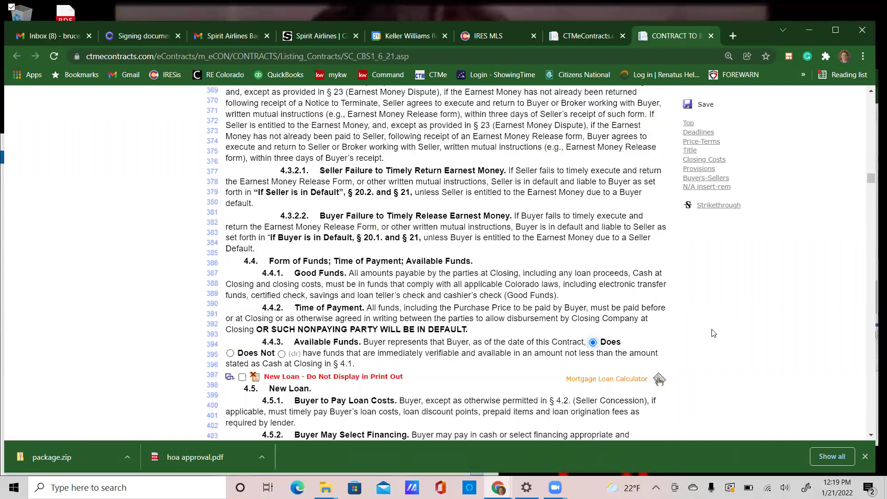
pyautogui.scroll(-1, 713, 333)
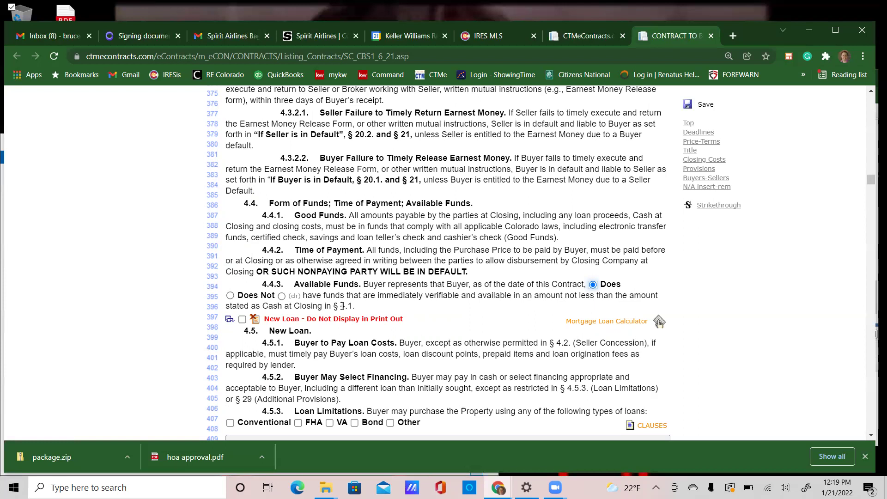
# Change the Available Funds choice in section 4.4.3 to "Does Not" and set it back to "Does".
pyautogui.click(230, 295)
pyautogui.click(593, 284)
# Select Conventional as an allowed loan type under Loan Limitations in section 4.5.3.
pyautogui.scroll(-2, 435, 297)
pyautogui.scroll(-1, 435, 297)
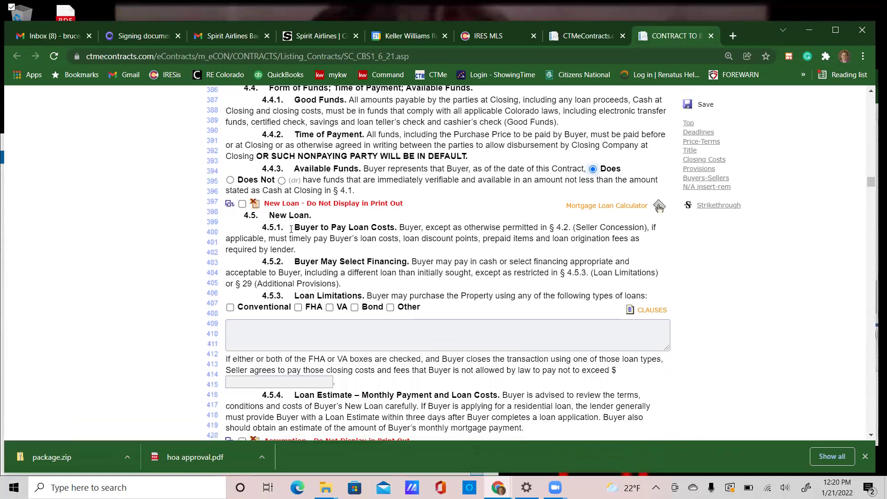
pyautogui.scroll(-1, 461, 208)
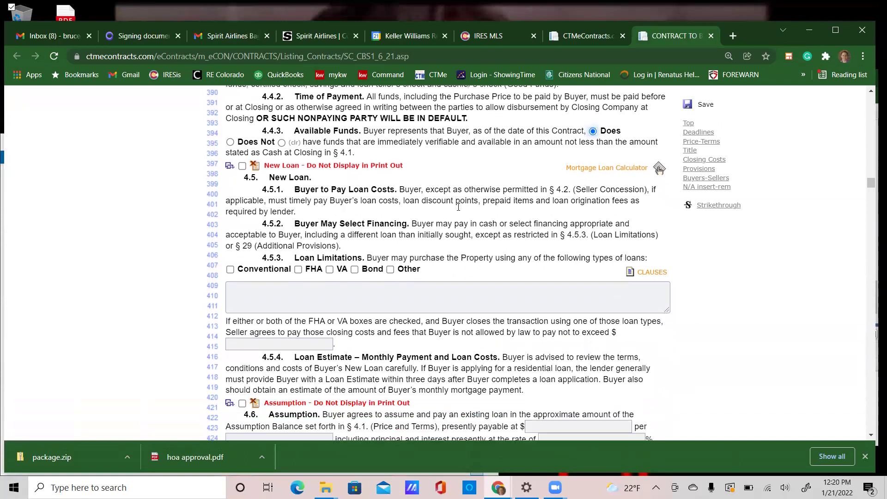
pyautogui.scroll(-1, 295, 240)
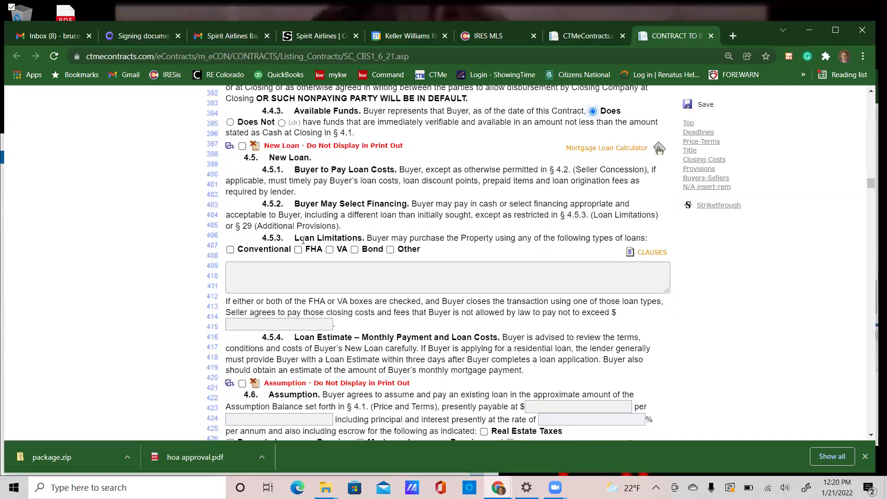
pyautogui.click(231, 250)
# Try adding FHA, VA and Bond as loan types in section 4.5.3, and clear all three again.
pyautogui.click(298, 250)
pyautogui.click(330, 250)
pyautogui.click(354, 250)
pyautogui.click(354, 250)
pyautogui.click(329, 250)
pyautogui.click(298, 250)
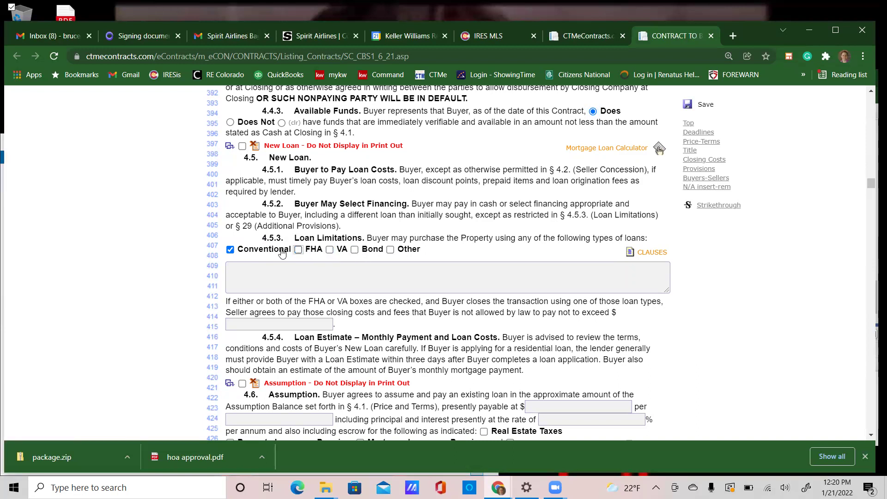
# Switch the loan type in section 4.5.3 from Conventional to FHA, and change it back to Conventional only.
pyautogui.click(230, 250)
pyautogui.click(298, 251)
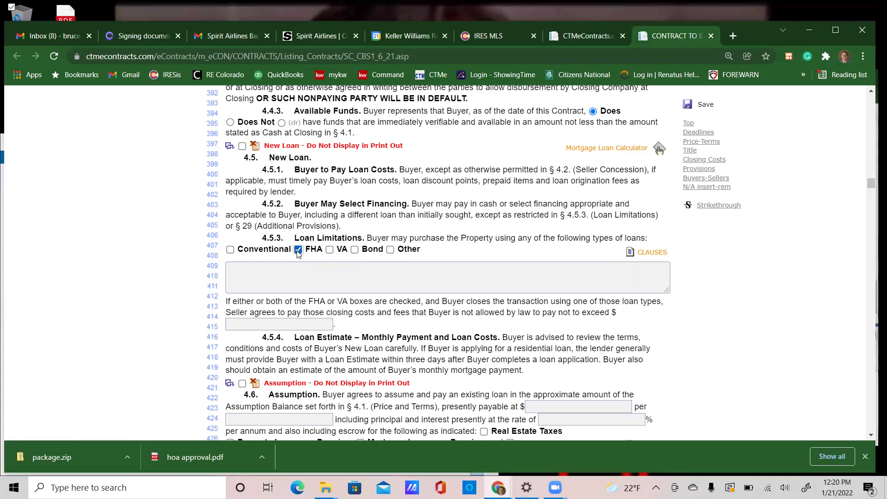
pyautogui.click(231, 250)
pyautogui.click(298, 250)
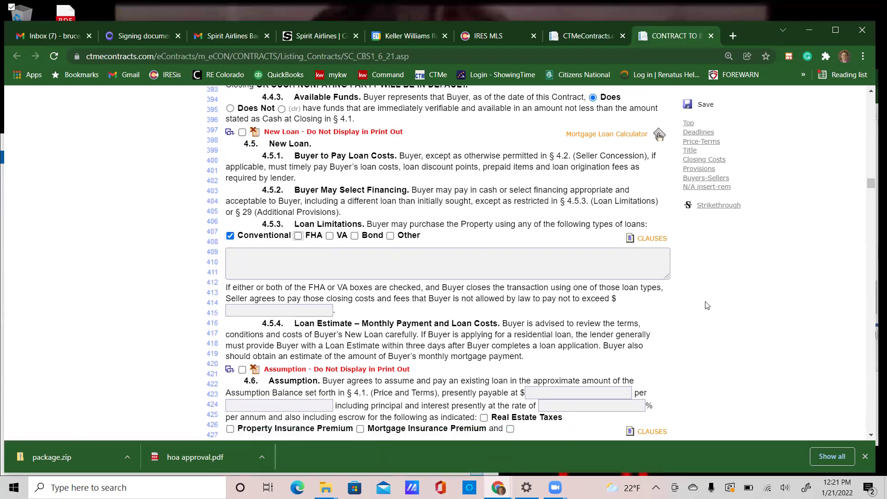
pyautogui.scroll(-4, 707, 305)
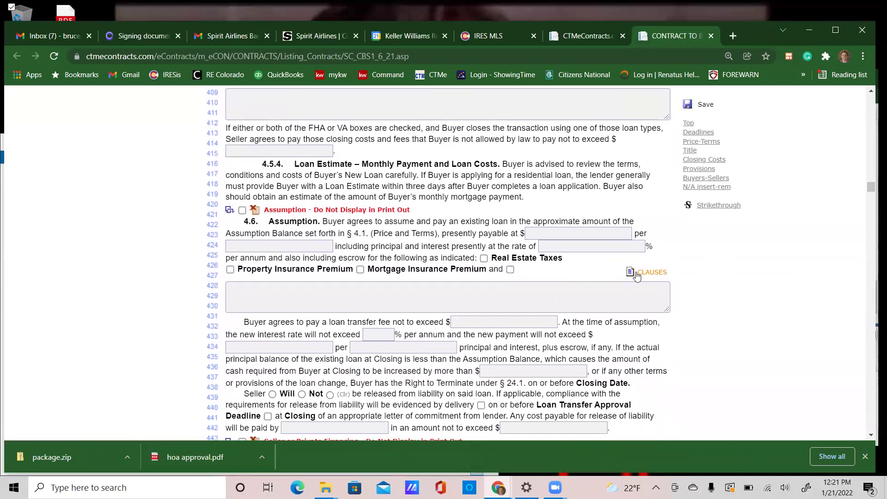
# Review the contract from Assumption in section 4.6 through Seller or Private Financing and the section 5 Financing Conditions and Obligations.
pyautogui.scroll(-1, 462, 263)
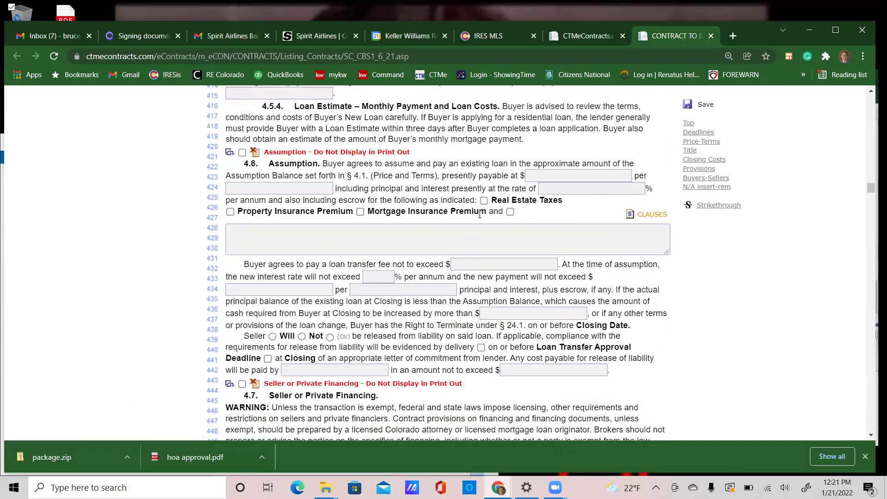
pyautogui.scroll(-2, 462, 250)
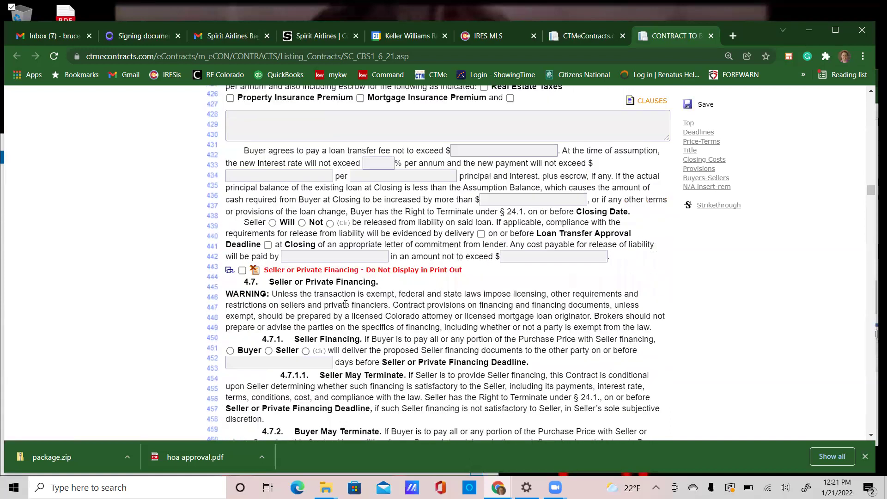
pyautogui.scroll(-1, 349, 310)
pyautogui.scroll(-1, 351, 311)
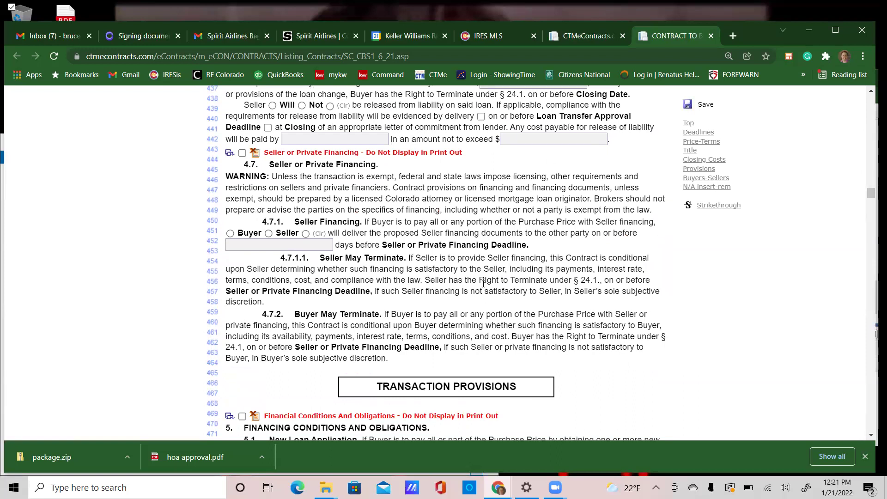
pyautogui.scroll(-2, 599, 329)
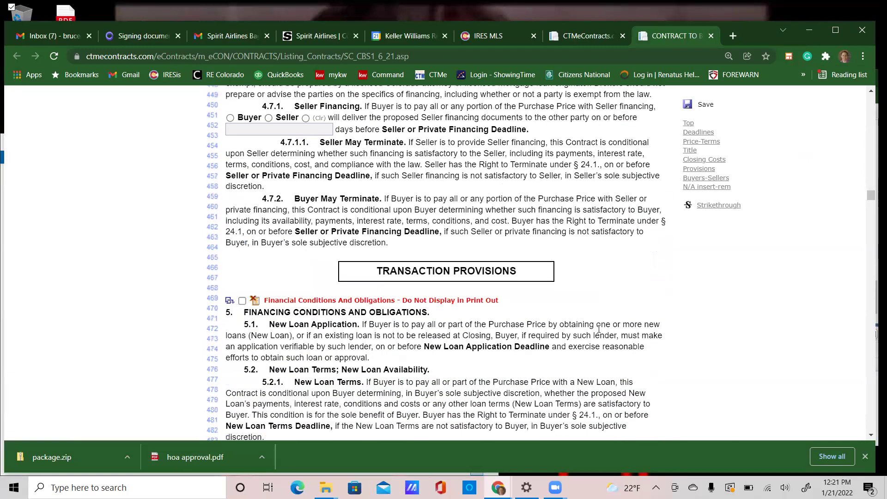
pyautogui.scroll(-4, 598, 329)
pyautogui.scroll(-1, 597, 329)
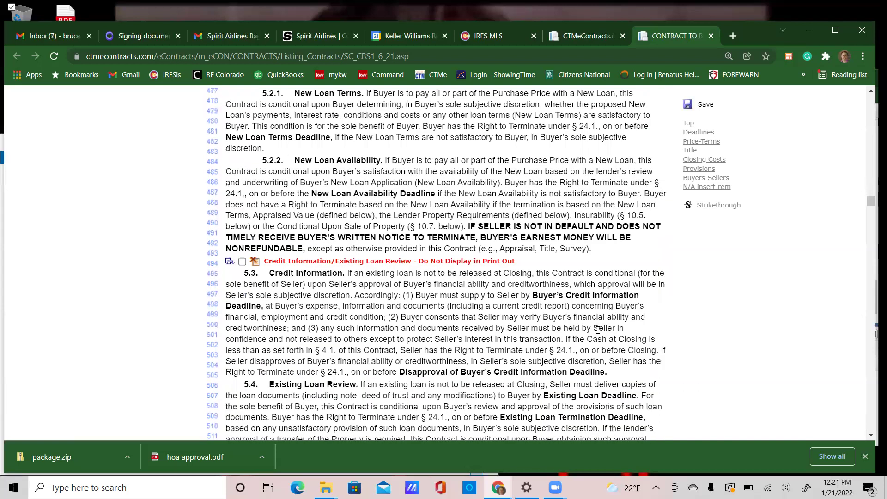
pyautogui.scroll(-3, 598, 330)
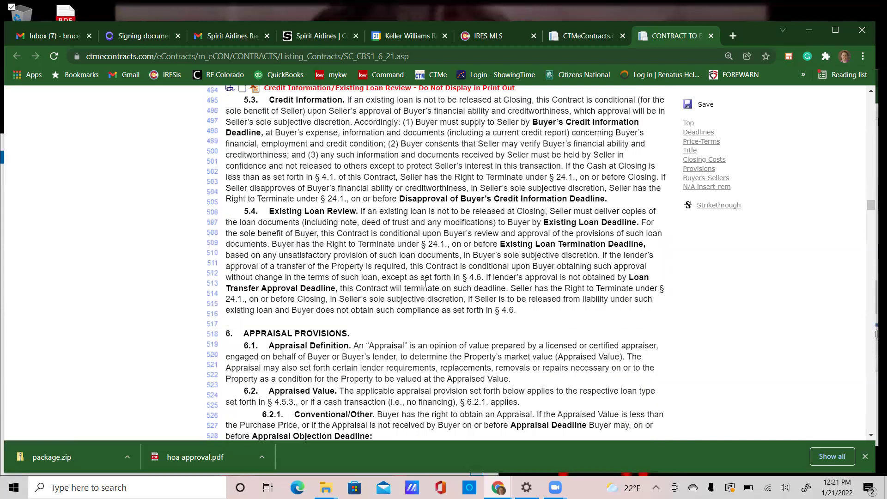
pyautogui.scroll(1, 430, 286)
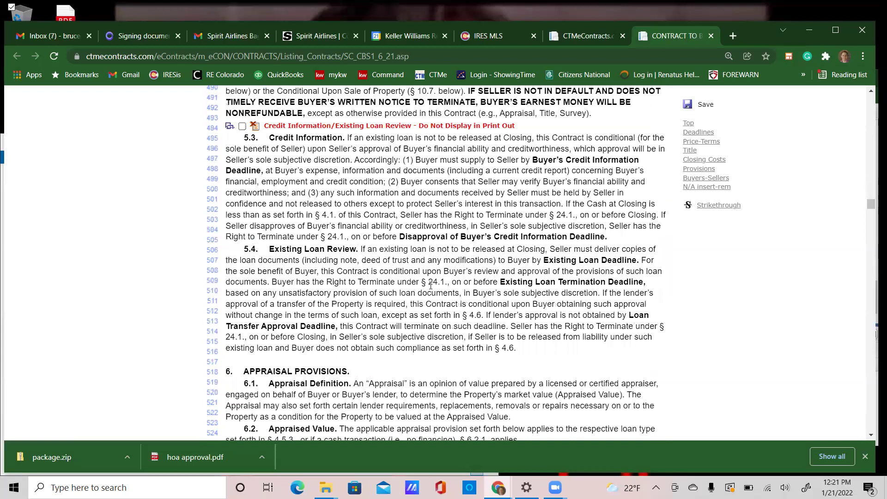
pyautogui.scroll(2, 430, 287)
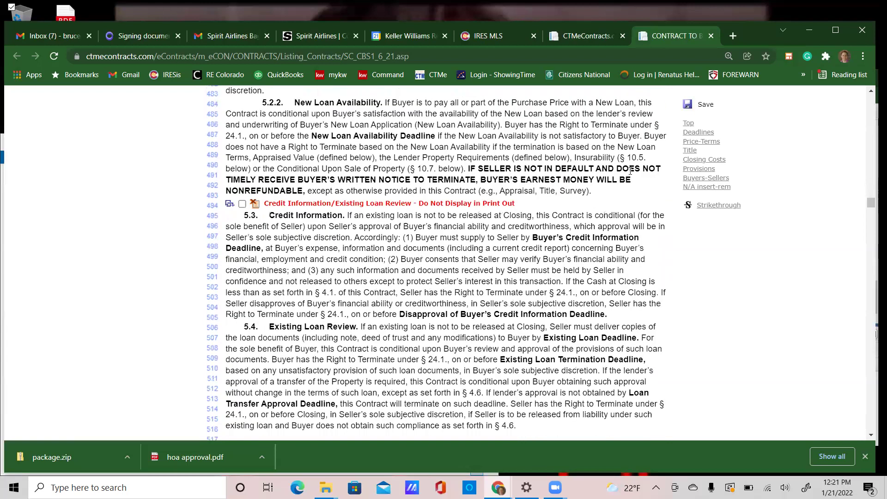